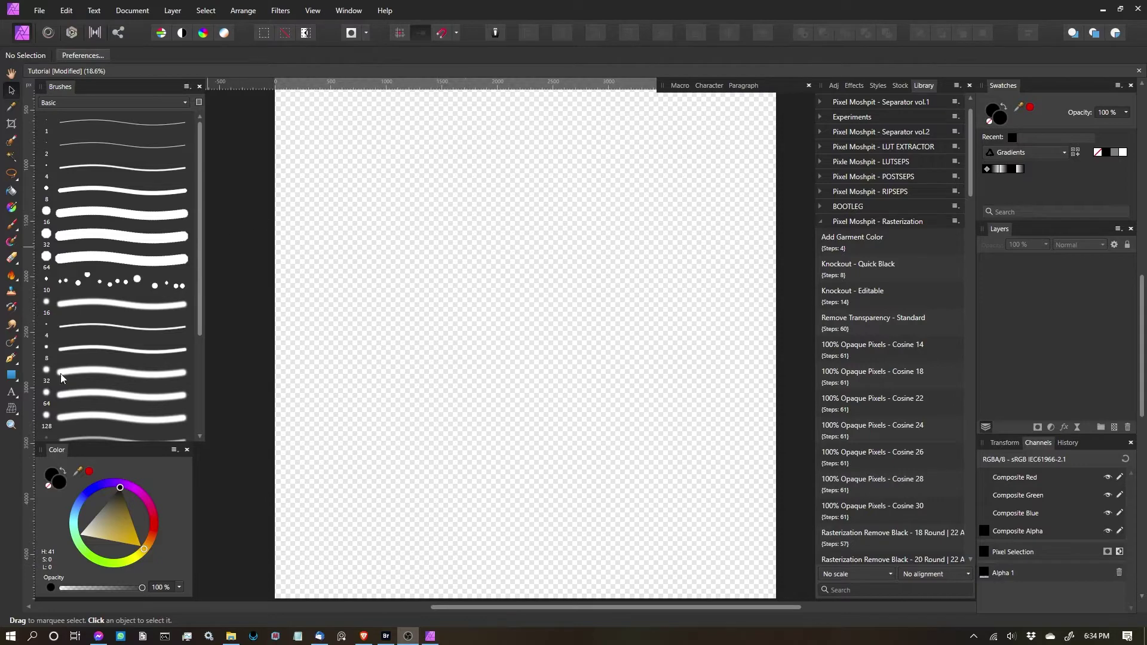
Select the Rectangle Tool to draw black-filled rectangles on the blank canvas
{"action": "left_click", "coordinate": [11, 374]}
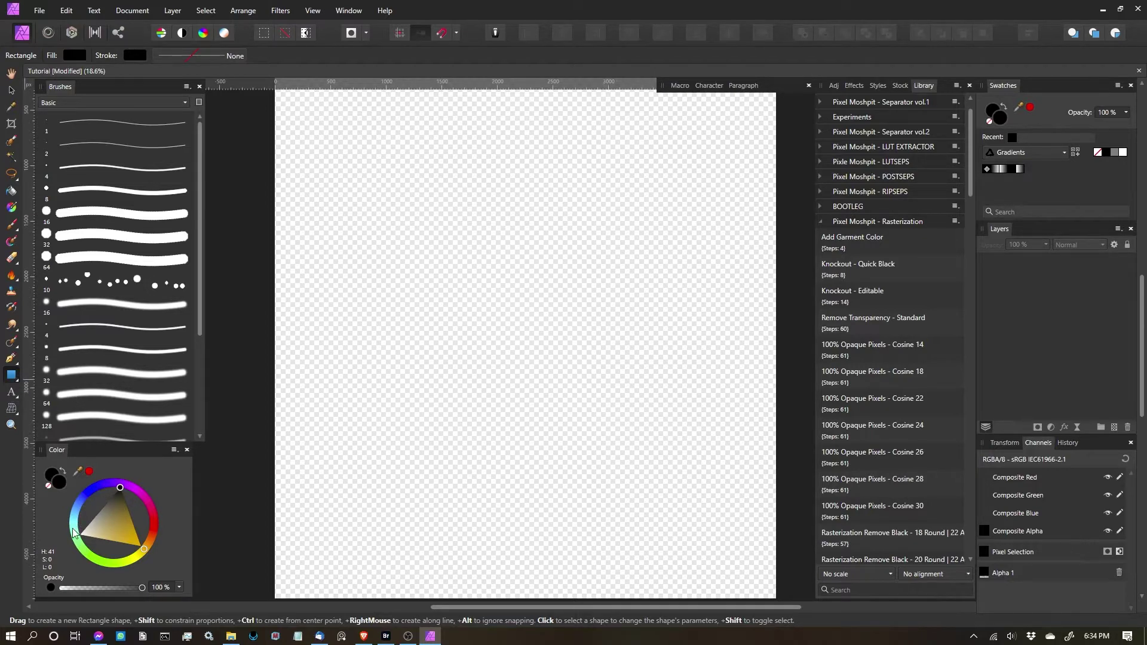
Set the fill colour to red and draw a large rectangle across the canvas centre
{"action": "left_click_drag", "start_coordinate": [146, 516], "coordinate": [153, 516]}
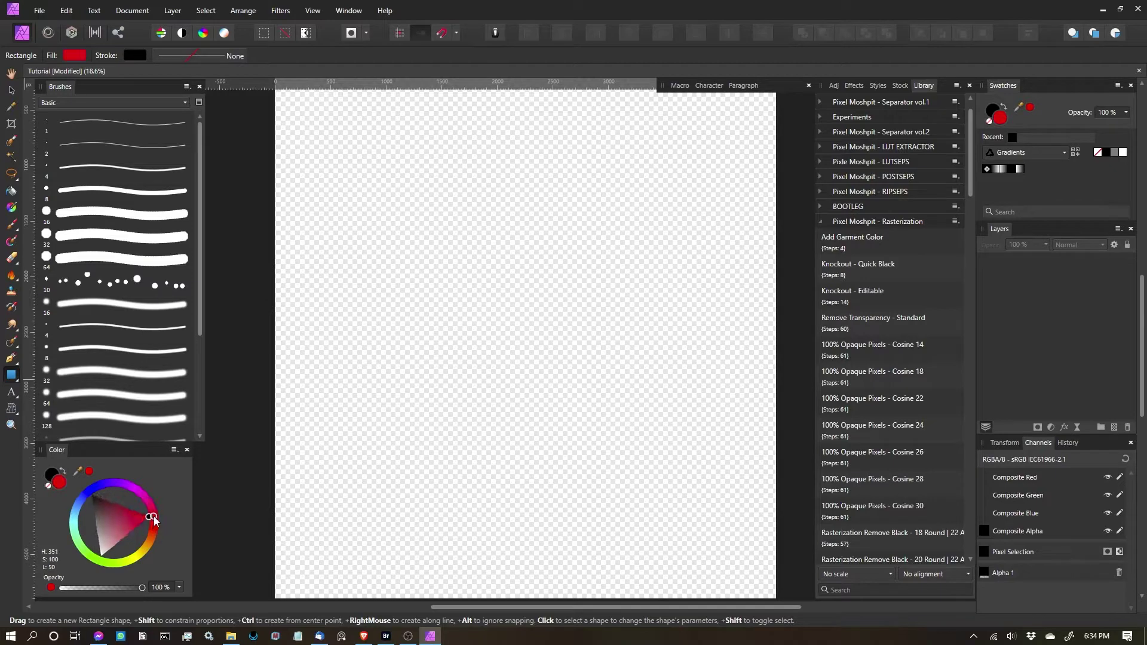
{"action": "left_click_drag", "start_coordinate": [382, 204], "coordinate": [666, 512]}
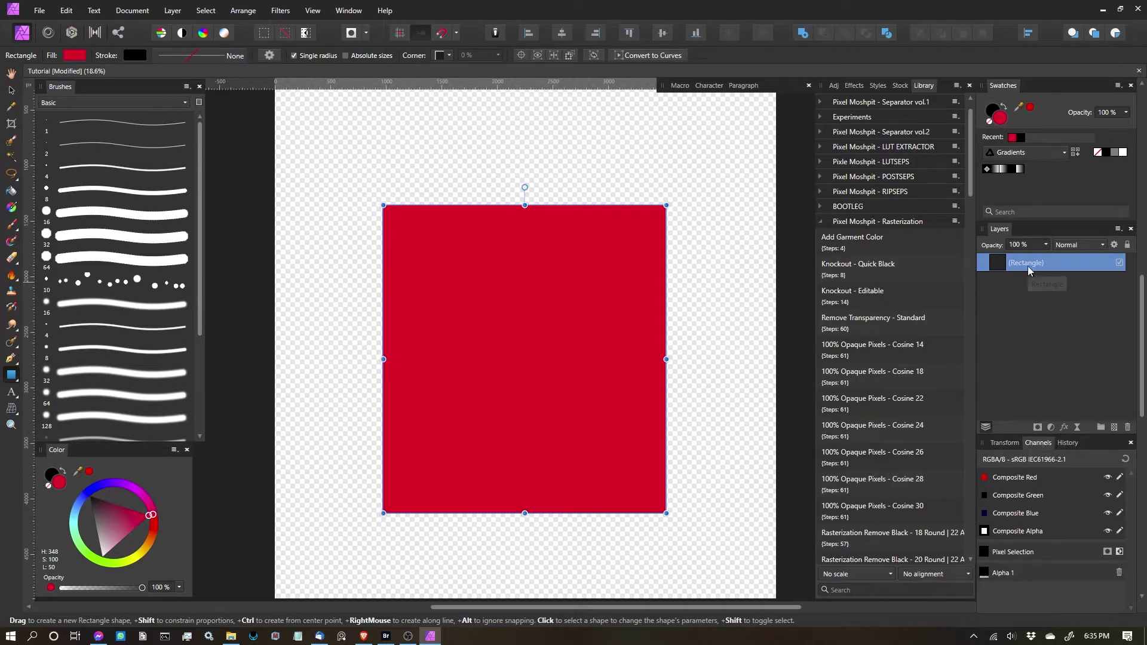
Add a mask to the Rectangle layer, expand the layer, and select the nested Mask
{"action": "left_click", "coordinate": [1036, 428]}
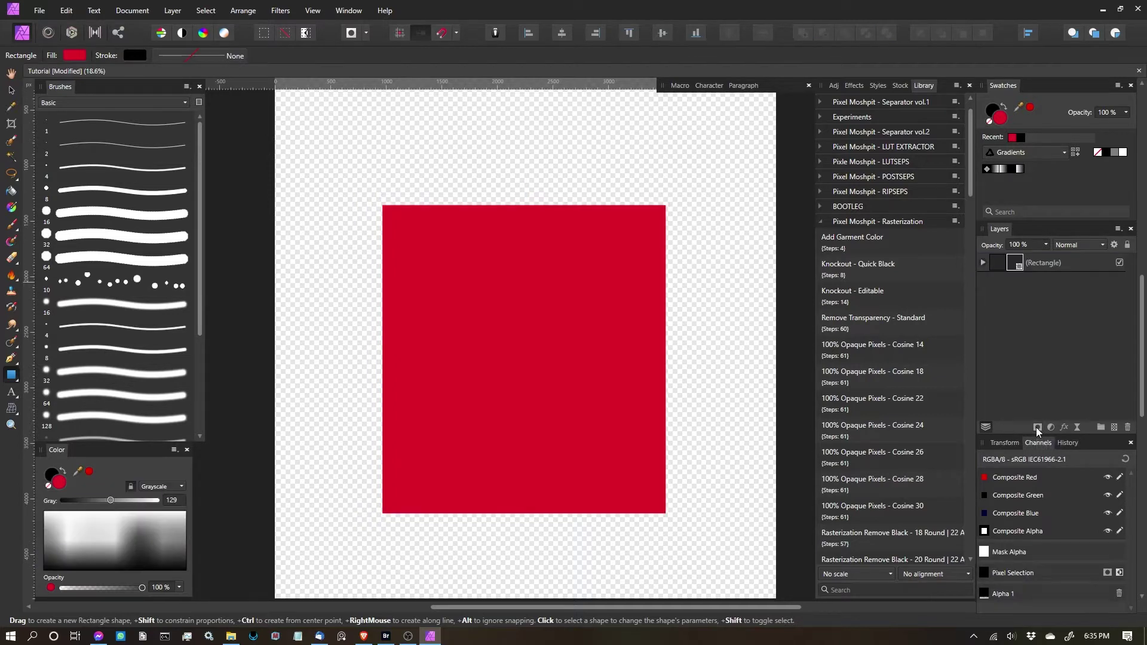
{"action": "left_click", "coordinate": [981, 262]}
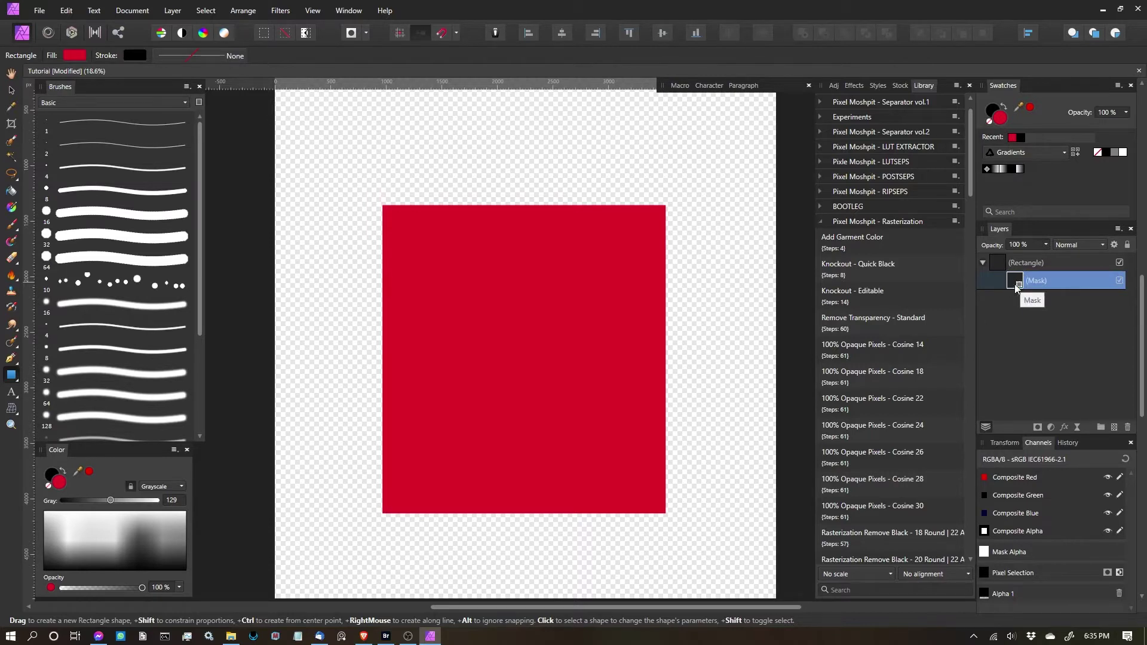
{"action": "left_click", "coordinate": [997, 264]}
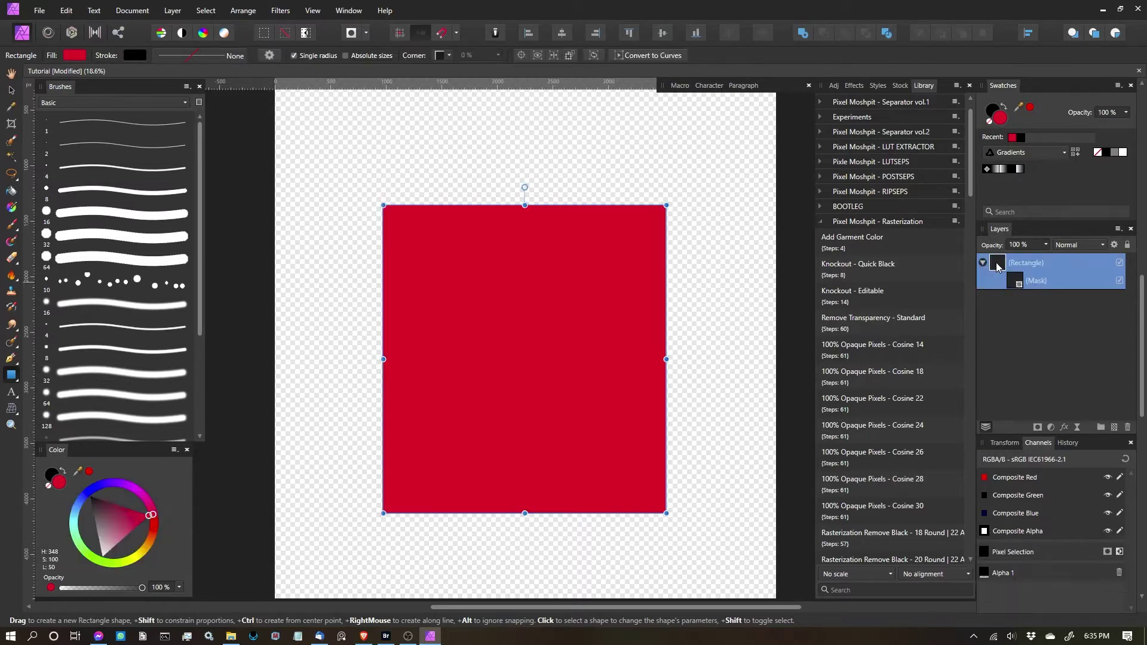
{"action": "left_click", "coordinate": [1029, 287]}
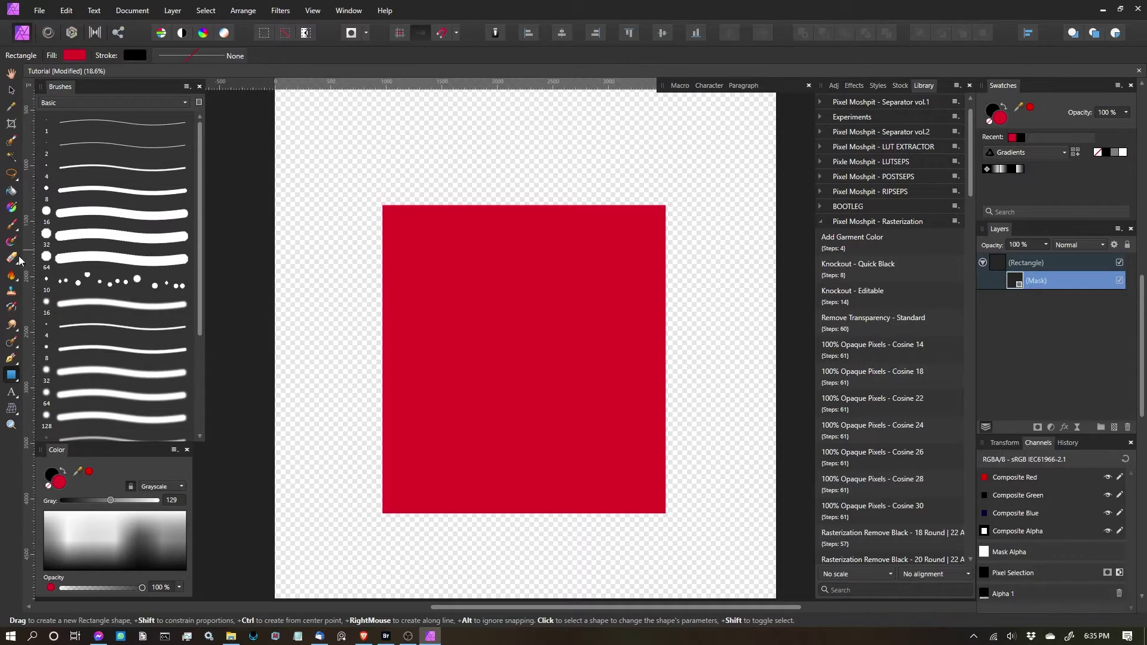
Choose the Paint Brush with the large 512 px soft brush
{"action": "left_click", "coordinate": [11, 225]}
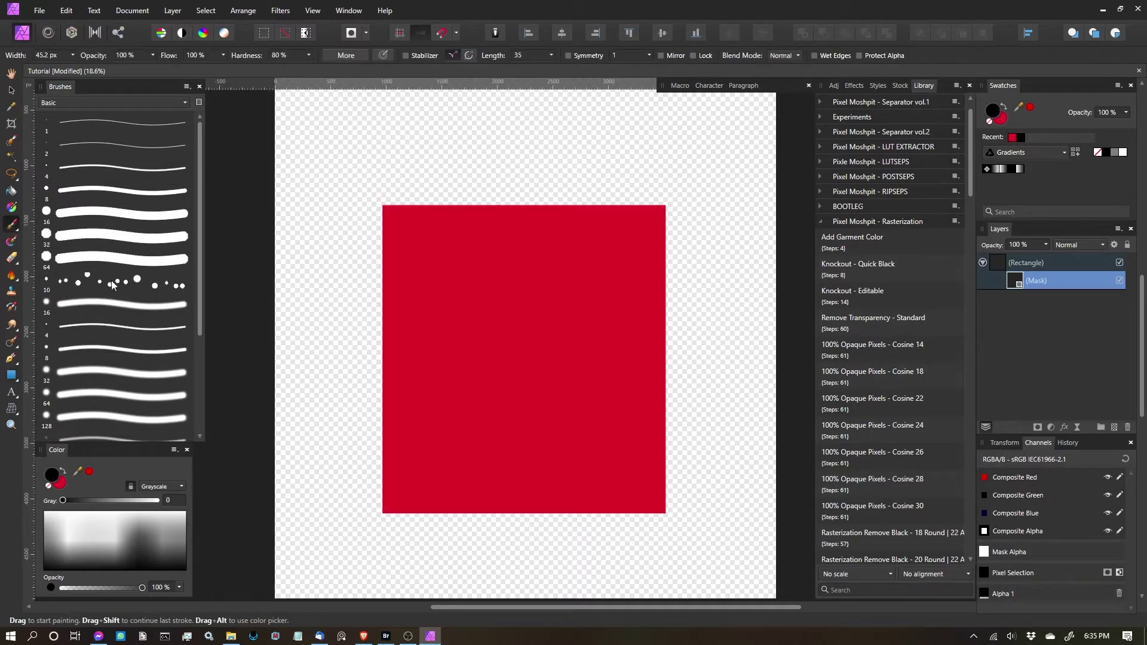
{"action": "scroll", "coordinate": [112, 285], "scroll_direction": "down", "scroll_amount": 3}
{"action": "left_click", "coordinate": [112, 430]}
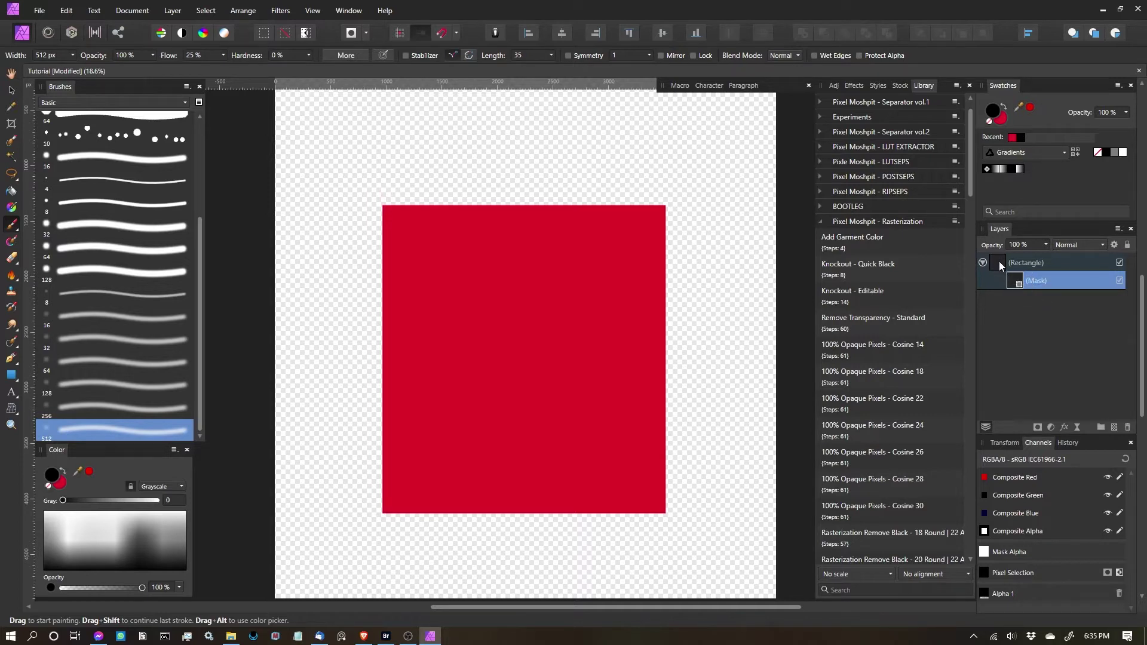
Paint soft black streaks across the rectangle's top-left on the mask, then compare with the mask off
{"action": "left_click", "coordinate": [582, 210]}
{"action": "key", "text": "ctrl+z"}
{"action": "mouse_move", "coordinate": [574, 170]}
{"action": "left_mouse_down"}
{"action": "mouse_move", "coordinate": [468, 288]}
{"action": "mouse_move", "coordinate": [350, 330]}
{"action": "mouse_move", "coordinate": [425, 322]}
{"action": "mouse_move", "coordinate": [353, 360]}
{"action": "left_mouse_up"}
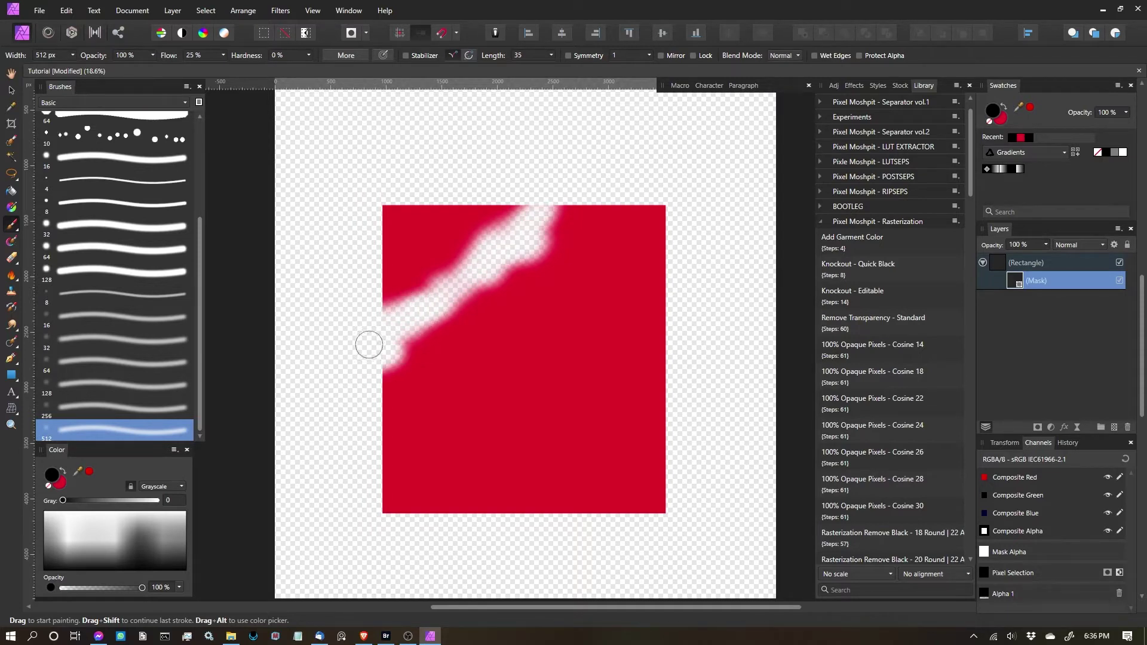
{"action": "mouse_move", "coordinate": [548, 169]}
{"action": "left_mouse_down"}
{"action": "mouse_move", "coordinate": [487, 274]}
{"action": "mouse_move", "coordinate": [354, 378]}
{"action": "mouse_move", "coordinate": [514, 322]}
{"action": "mouse_move", "coordinate": [550, 366]}
{"action": "mouse_move", "coordinate": [543, 378]}
{"action": "left_mouse_up"}
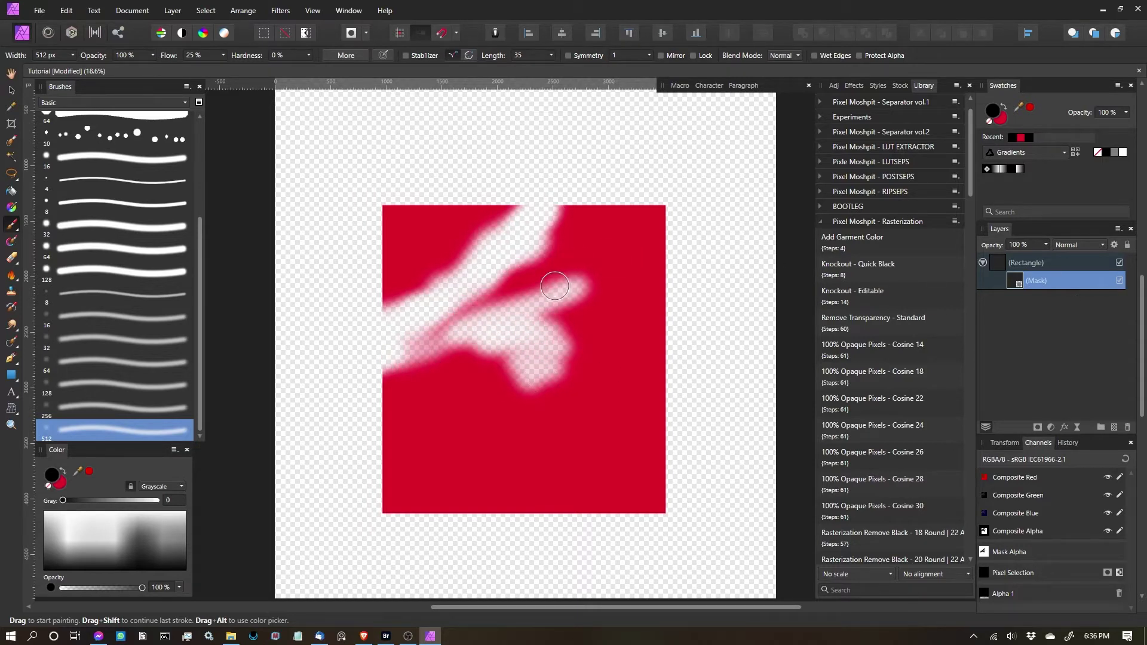
{"action": "left_click", "coordinate": [1118, 280]}
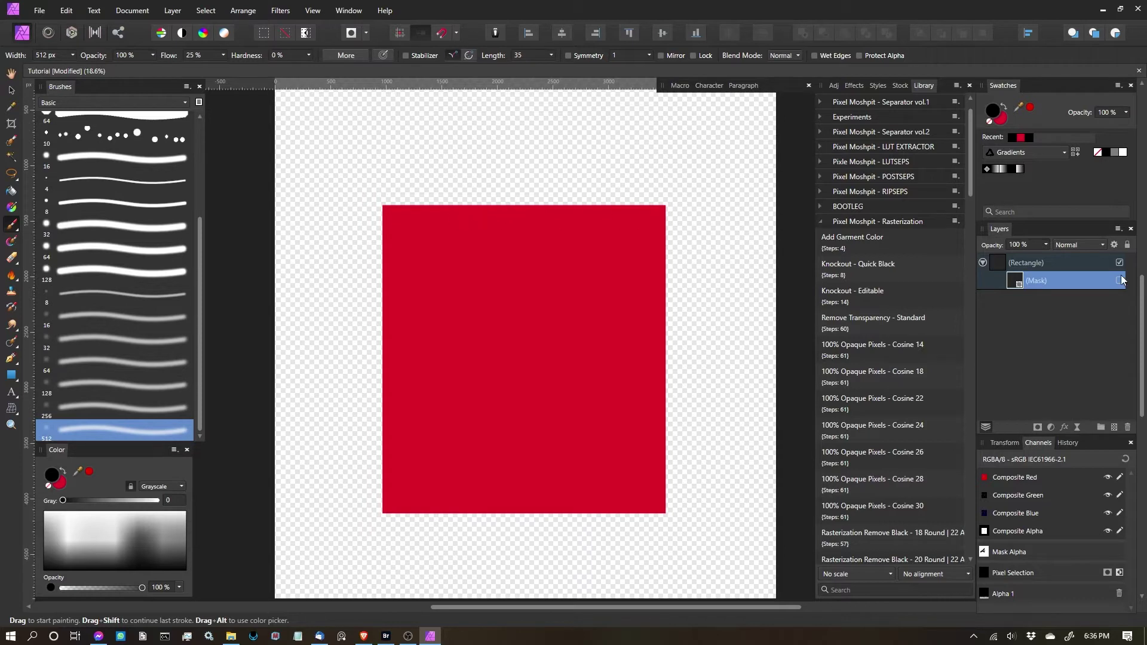
{"action": "left_click", "coordinate": [1120, 280]}
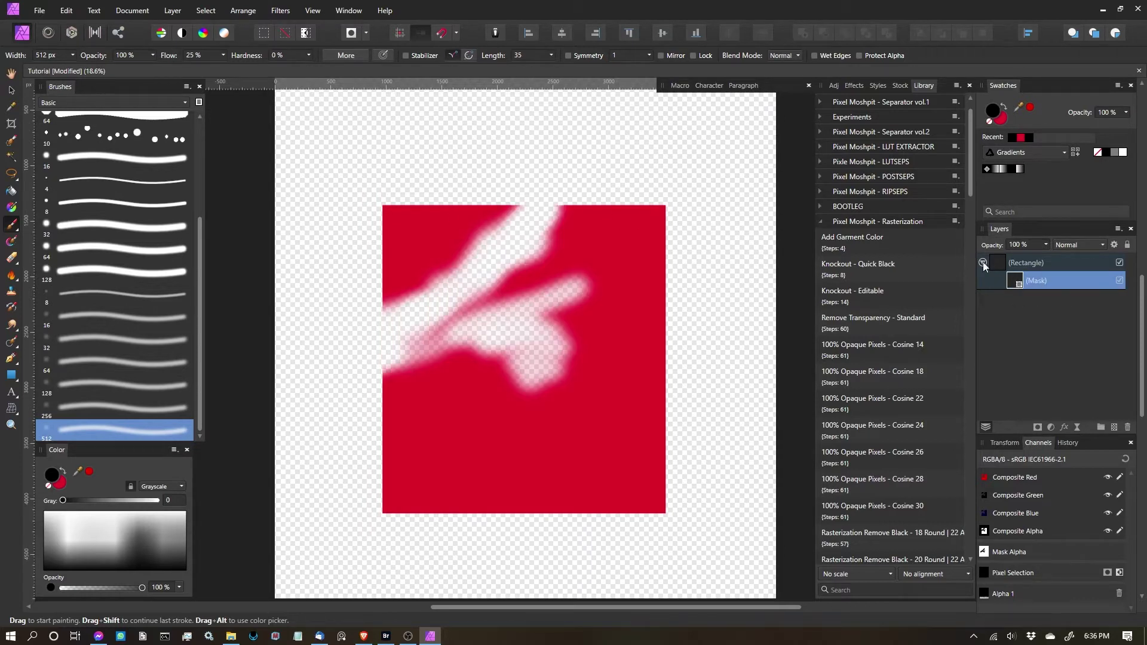
View the mask isolated as black strokes on white, then return to the masked red rectangle
{"action": "left_click", "coordinate": [1015, 282], "text": "alt"}
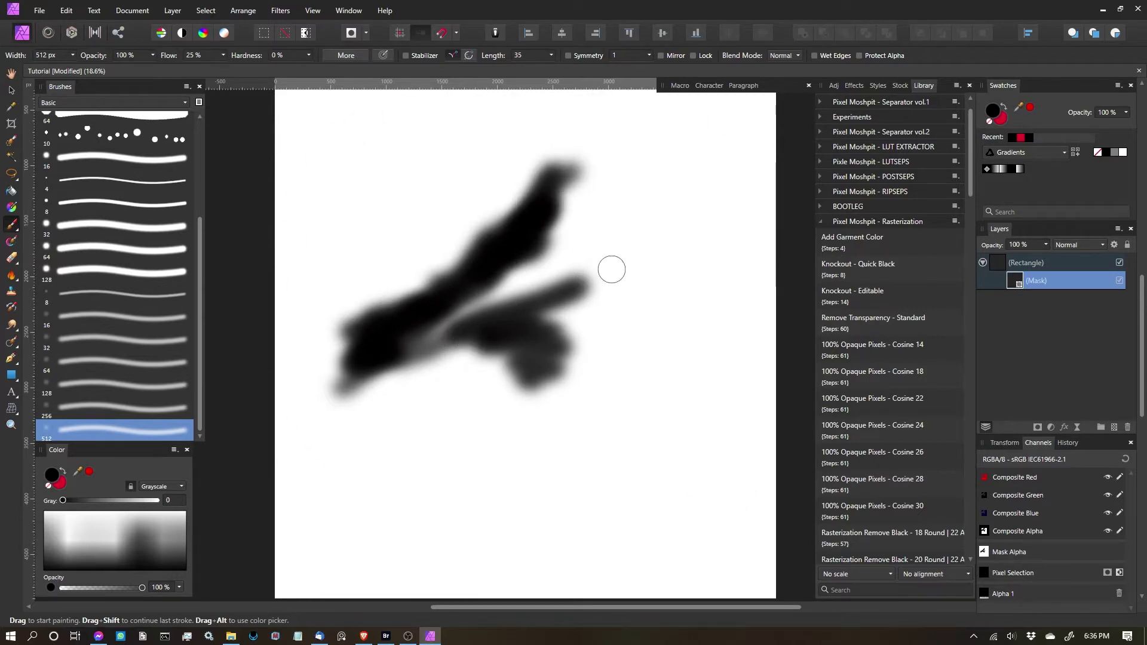
{"action": "scroll", "coordinate": [490, 373], "scroll_direction": "up", "scroll_amount": 3}
{"action": "scroll", "coordinate": [550, 282], "scroll_direction": "up", "scroll_amount": 1}
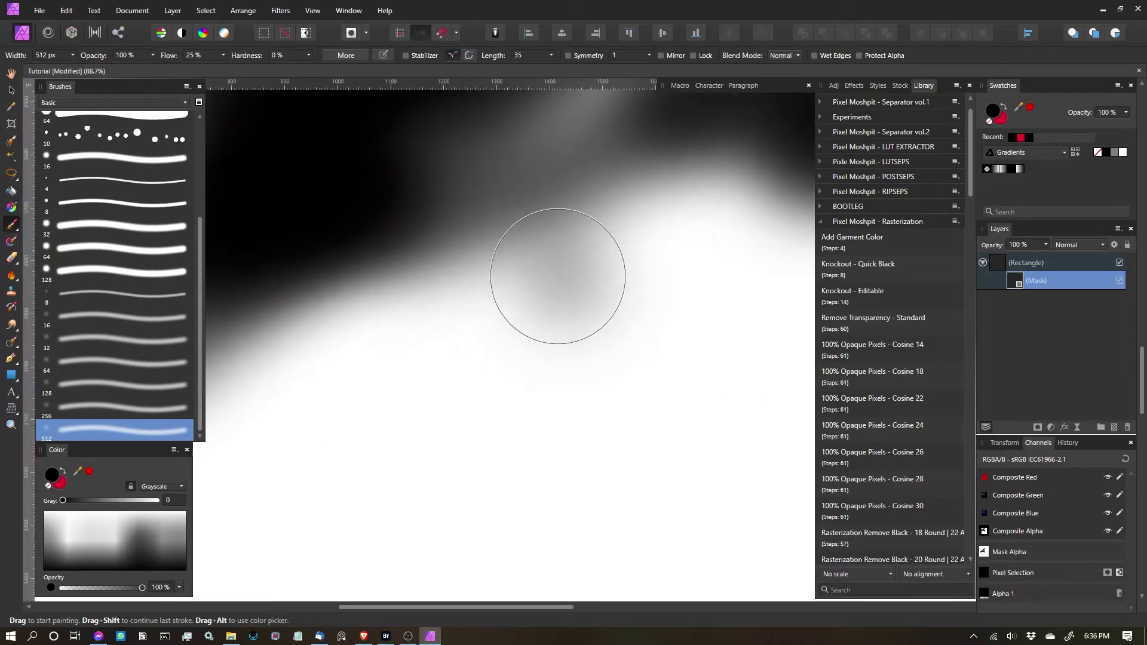
{"action": "scroll", "coordinate": [550, 317], "scroll_direction": "down", "scroll_amount": 4}
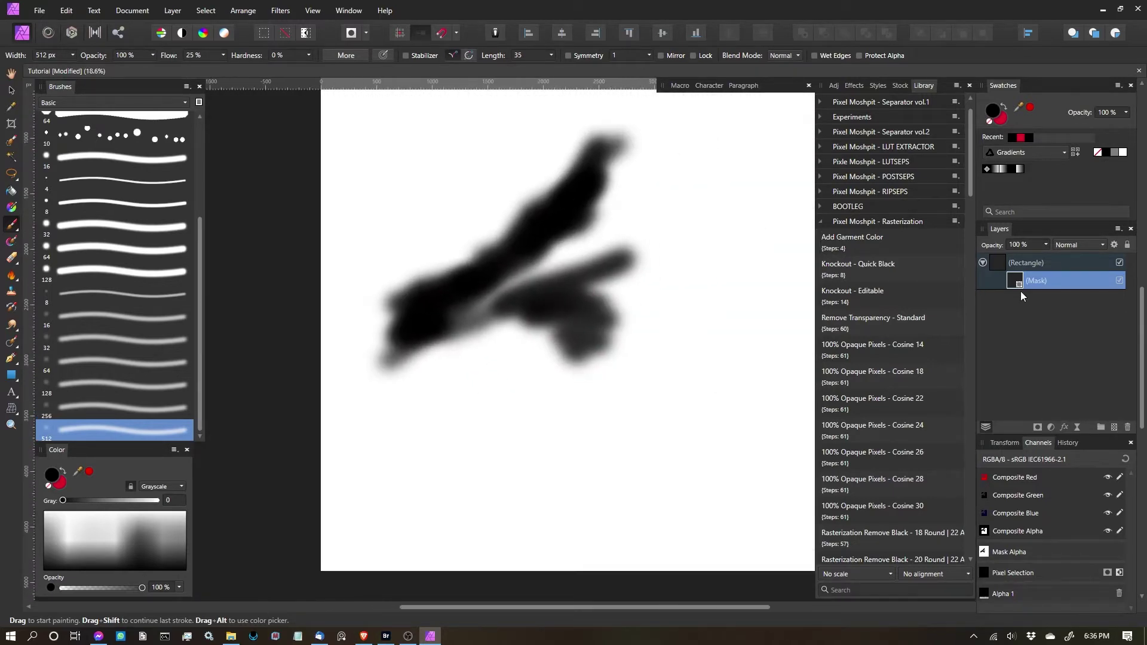
{"action": "left_click", "coordinate": [1001, 264]}
{"action": "scroll", "coordinate": [556, 307], "scroll_direction": "up", "scroll_amount": 3}
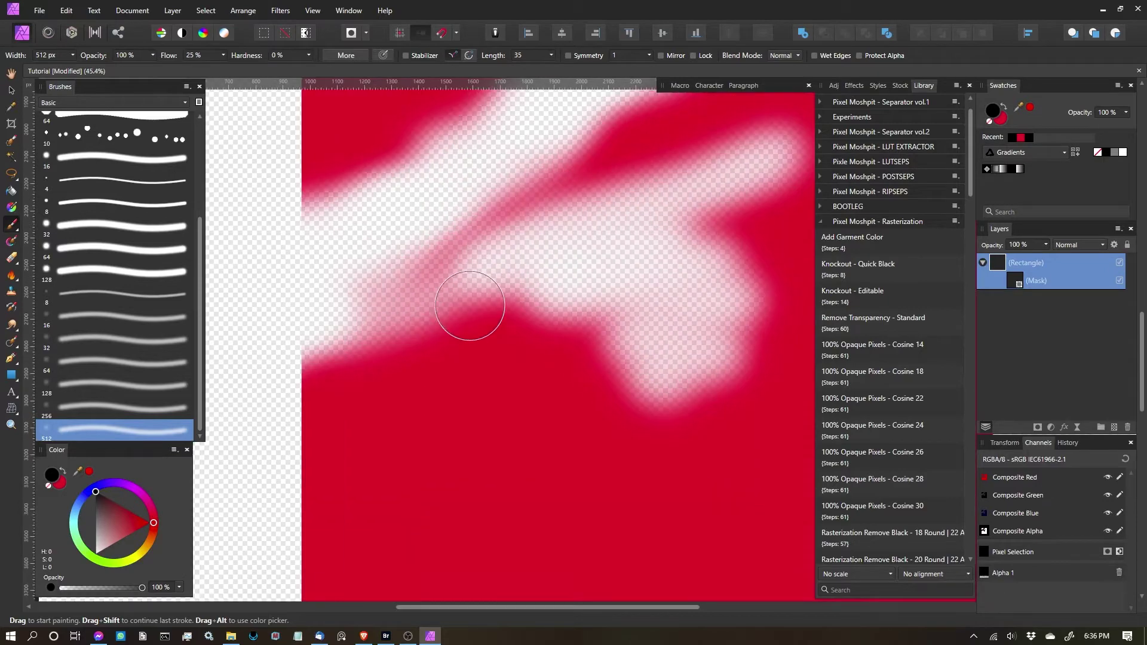
{"action": "left_click", "coordinate": [1015, 282], "text": "alt"}
{"action": "scroll", "coordinate": [540, 320], "scroll_direction": "down", "scroll_amount": 3}
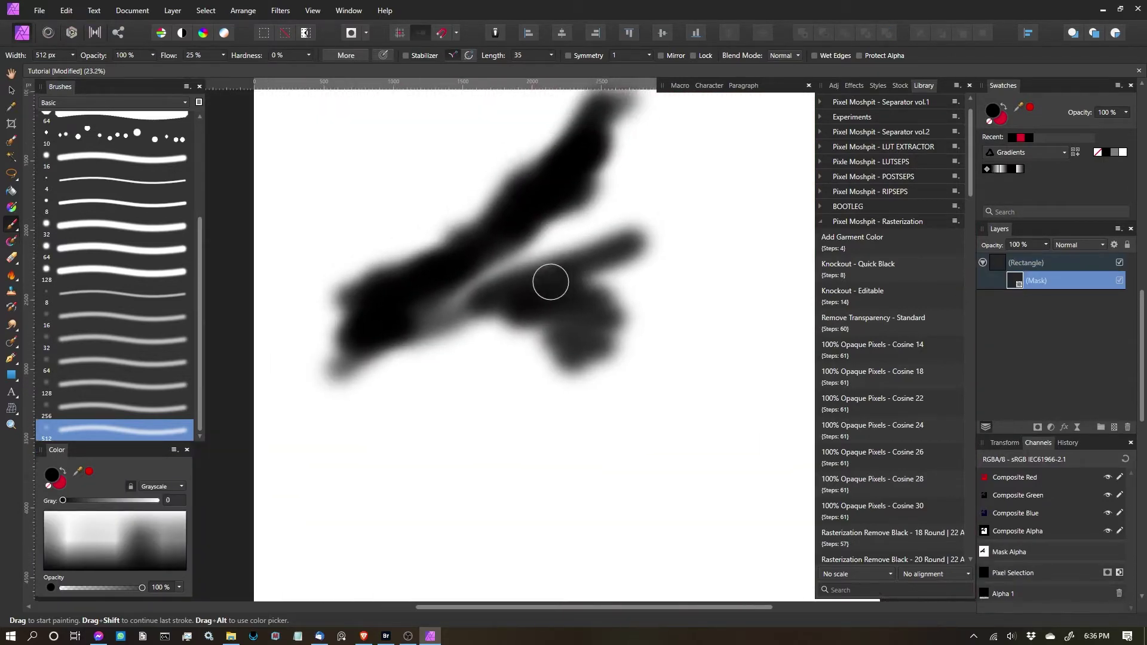
{"action": "scroll", "coordinate": [541, 320], "scroll_direction": "down", "scroll_amount": 2}
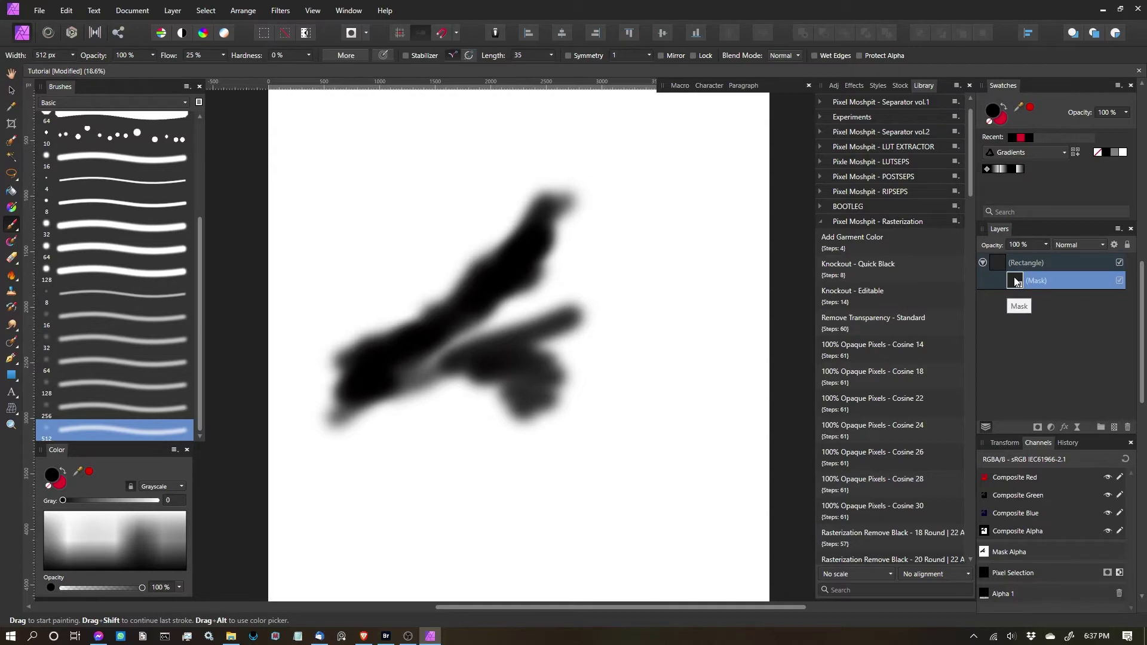
{"action": "left_click", "coordinate": [1002, 264]}
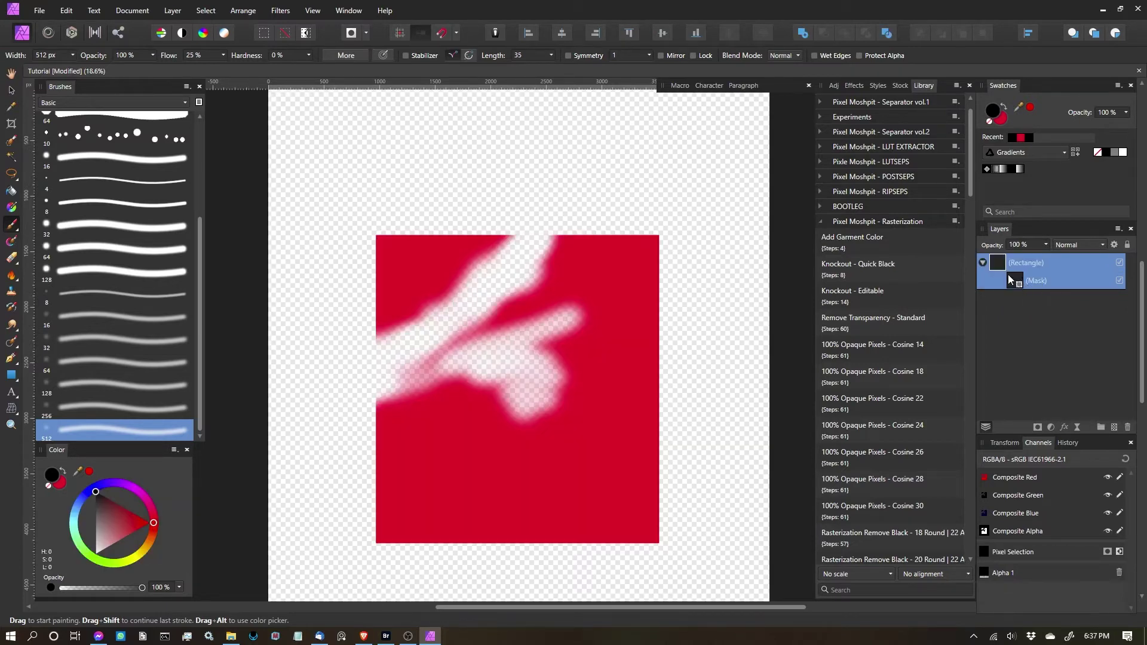
Reselect the Mask layer and browse Filters > Colors without applying anything
{"action": "left_click_drag", "start_coordinate": [1009, 274], "coordinate": [1015, 267]}
{"action": "left_click", "coordinate": [1017, 285]}
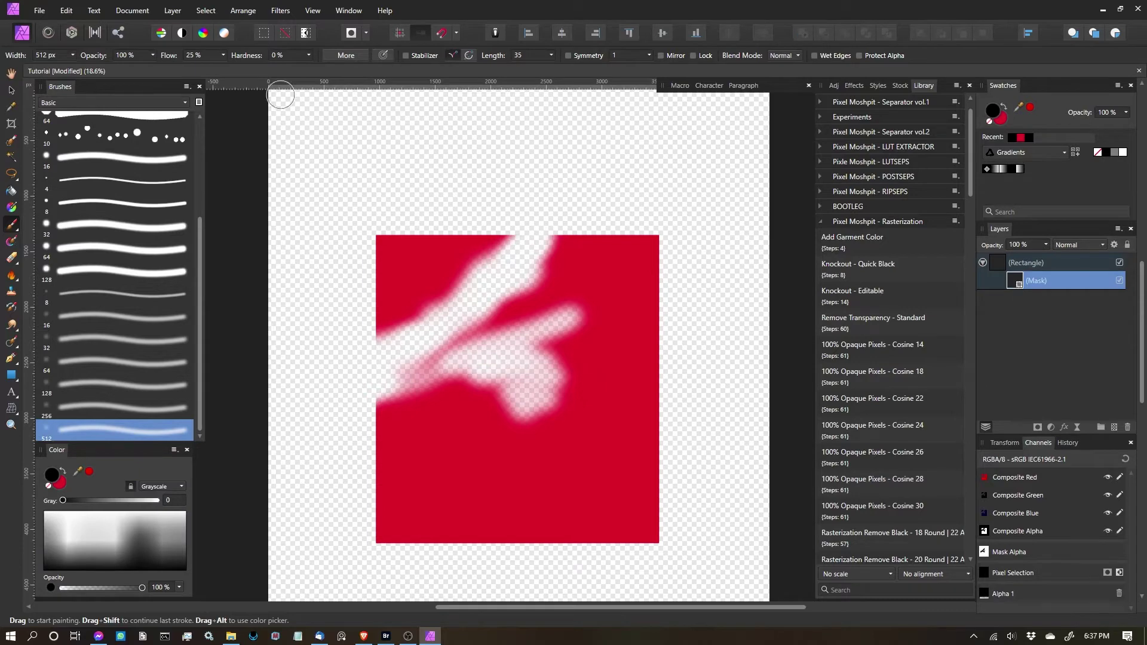
{"action": "left_click", "coordinate": [271, 10]}
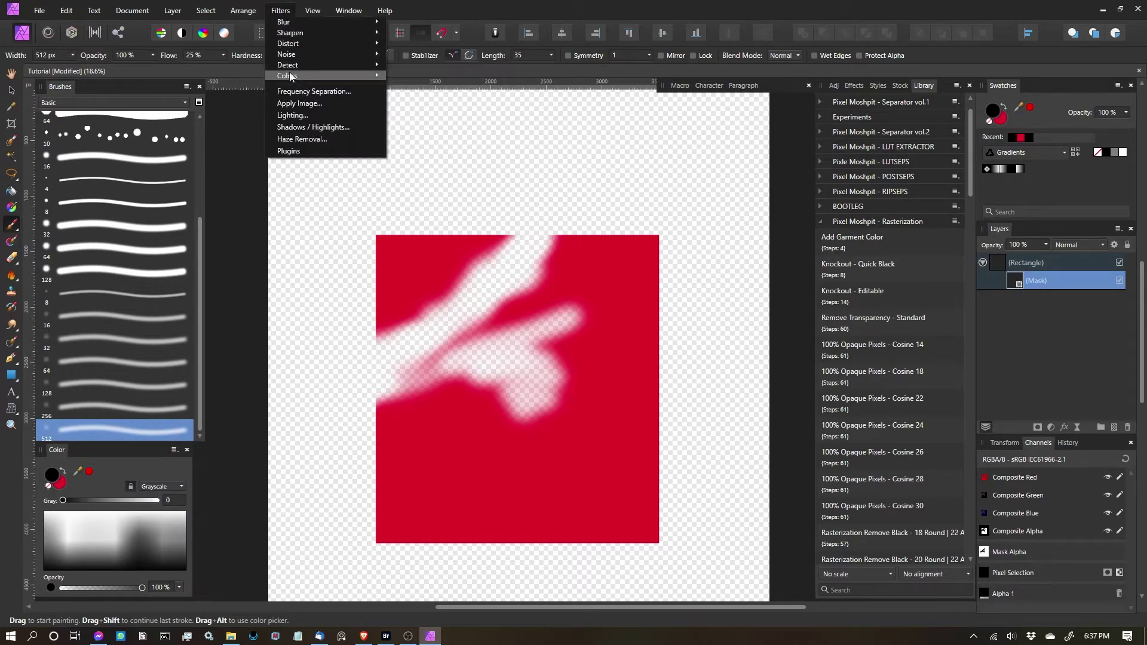
{"action": "mouse_move", "coordinate": [290, 75]}
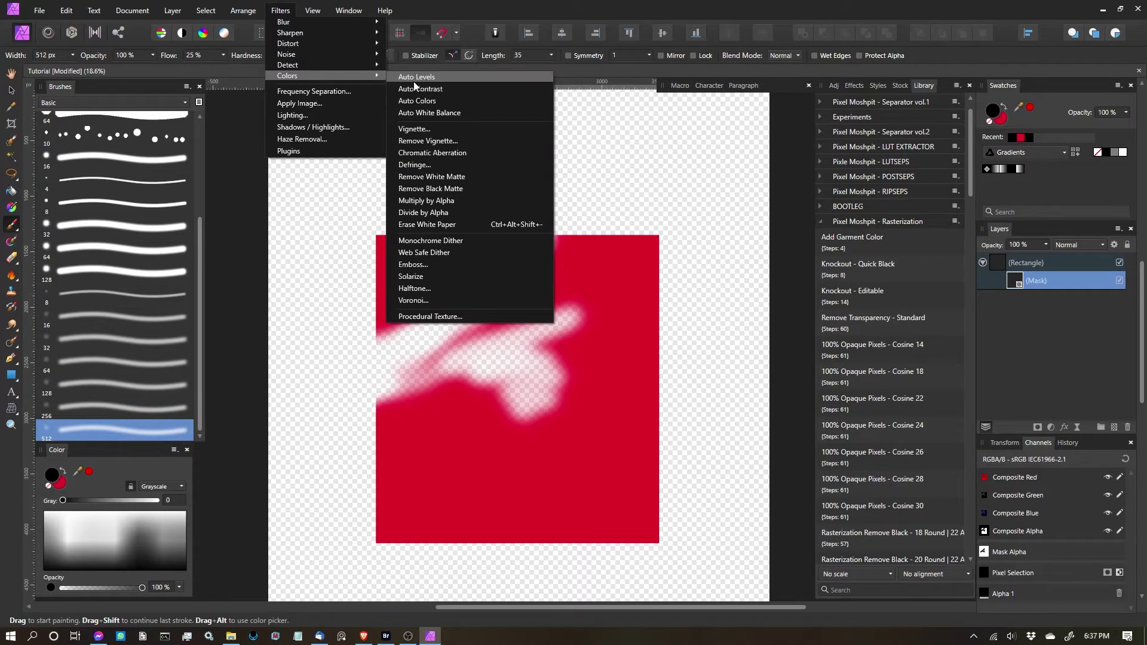
{"action": "mouse_move", "coordinate": [328, 68]}
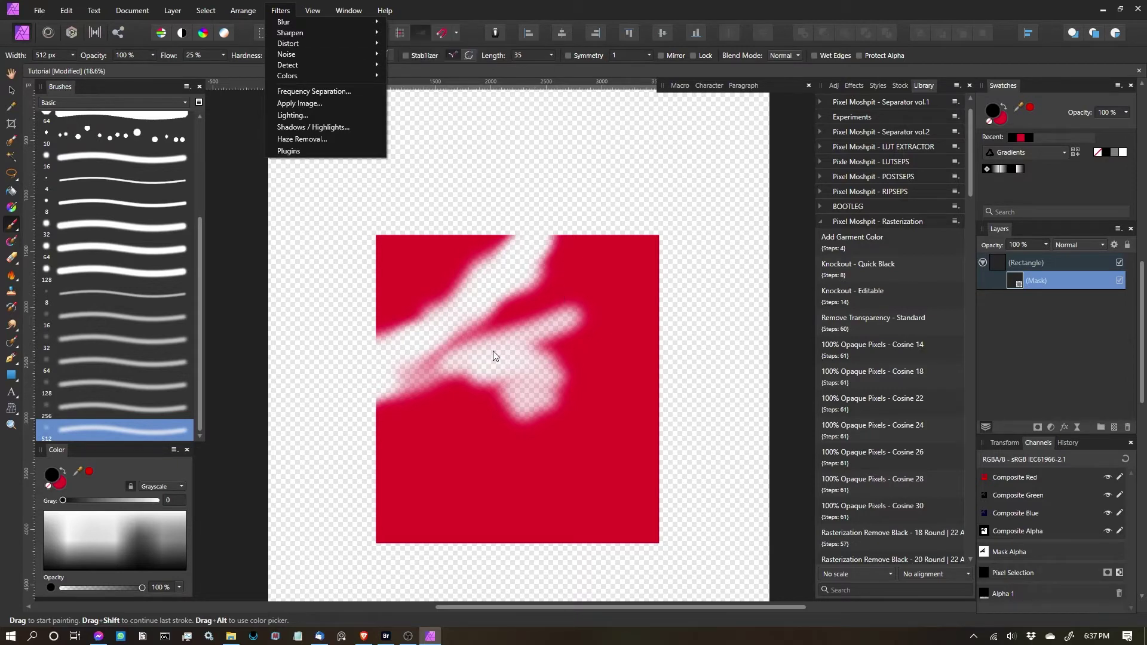
{"action": "key", "text": "Escape"}
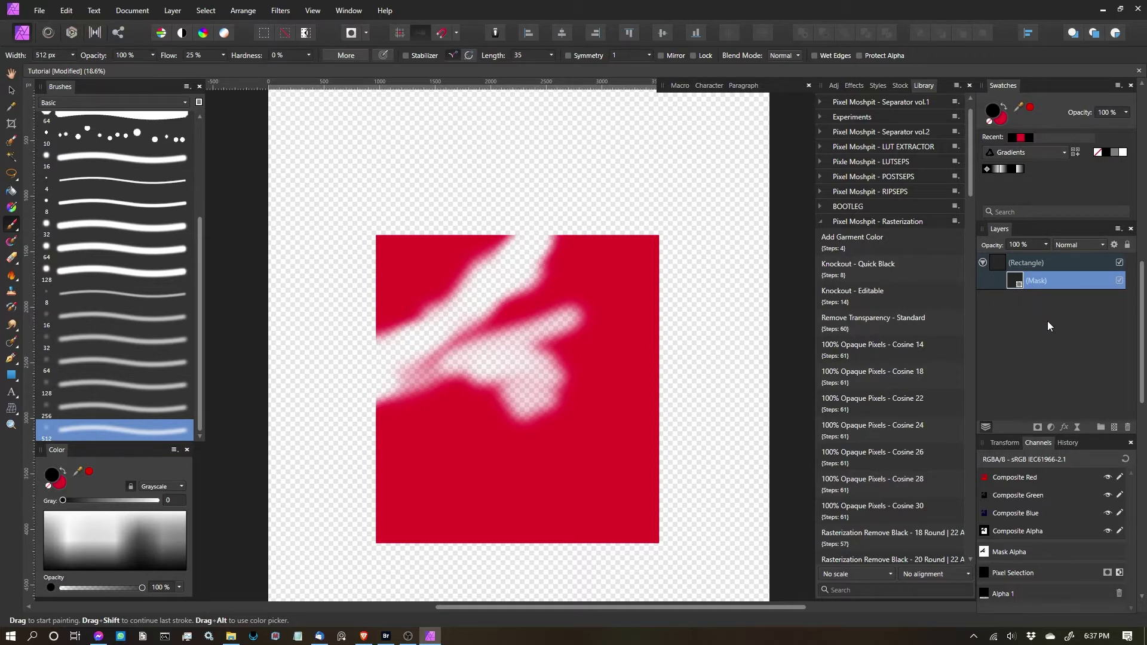
Add a Levels adjustment and move its settings panel aside
{"action": "left_click", "coordinate": [1051, 427]}
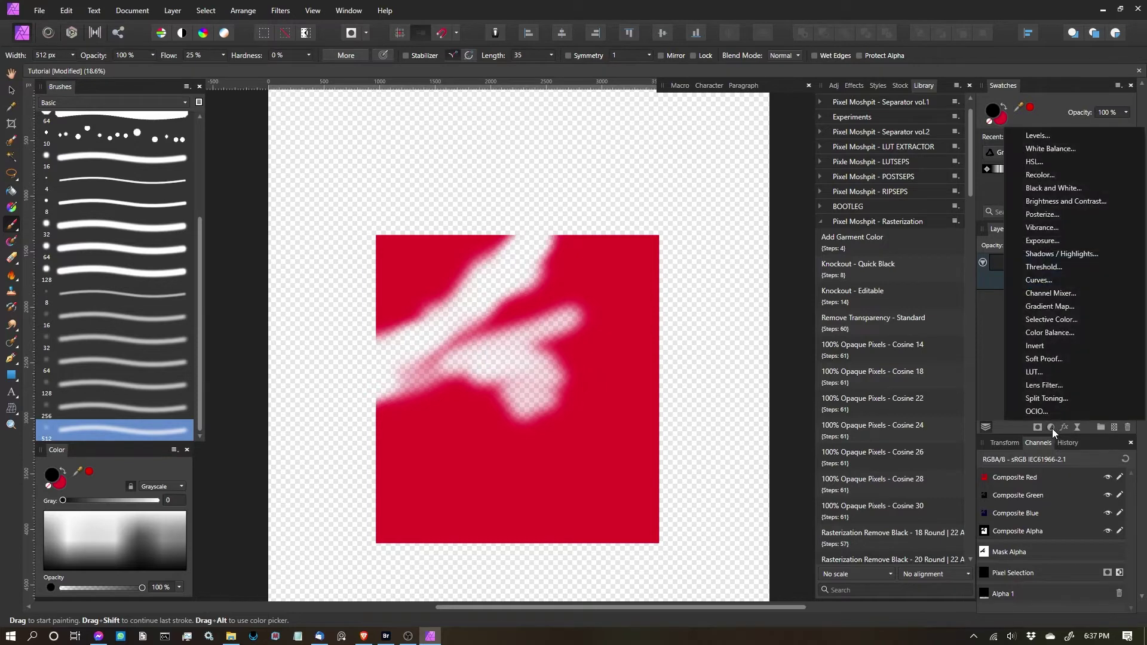
{"action": "left_click", "coordinate": [1038, 136]}
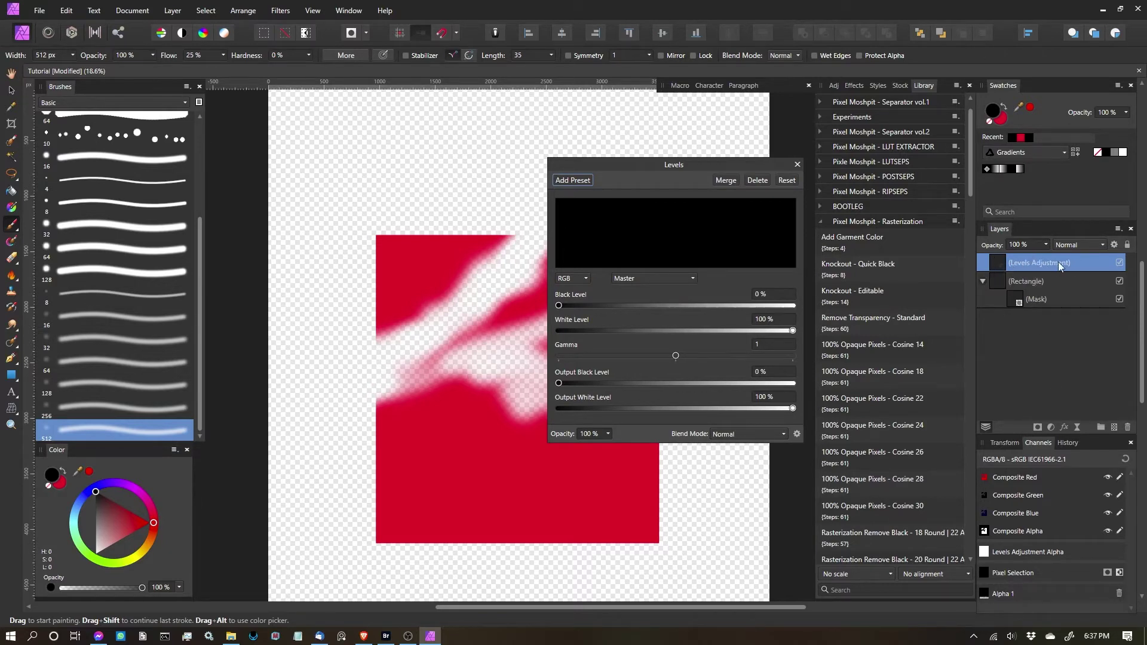
{"action": "mouse_move", "coordinate": [723, 164]}
{"action": "left_mouse_down"}
{"action": "mouse_move", "coordinate": [703, 160]}
{"action": "mouse_move", "coordinate": [722, 166]}
{"action": "left_mouse_up"}
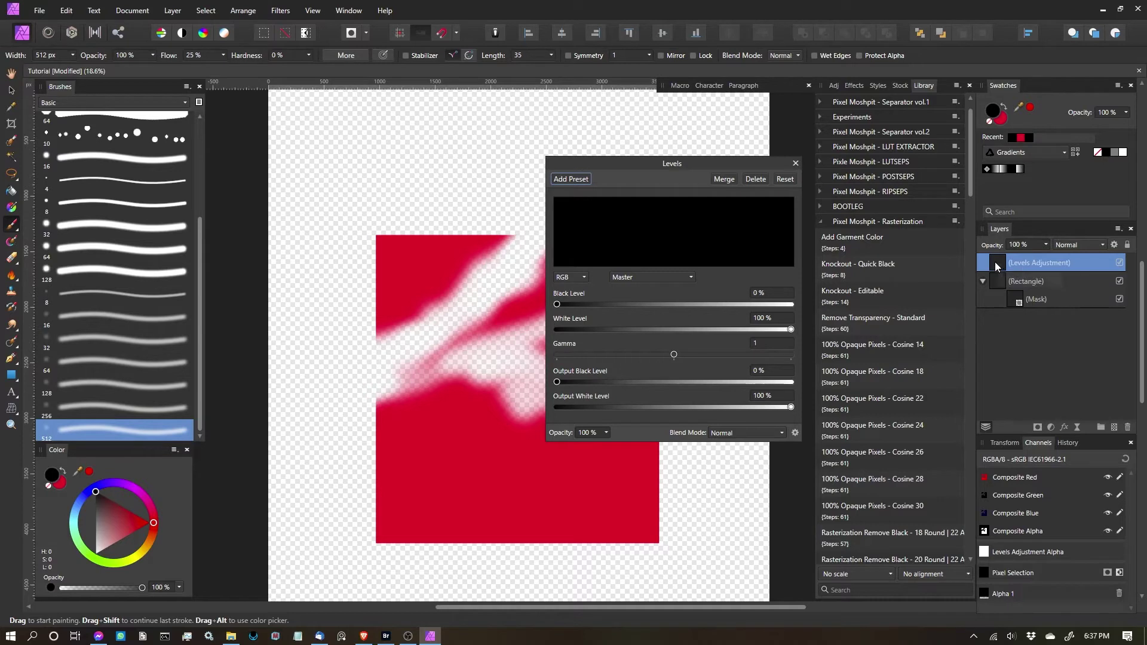
{"action": "left_click_drag", "start_coordinate": [997, 263], "coordinate": [1035, 301]}
{"action": "left_click_drag", "start_coordinate": [1028, 302], "coordinate": [1002, 263]}
{"action": "left_click_drag", "start_coordinate": [789, 328], "coordinate": [843, 321]}
Nest the Levels Adjustment inside the Rectangle layer and select it on its own
{"action": "left_click_drag", "start_coordinate": [998, 263], "coordinate": [1020, 298]}
{"action": "left_click_drag", "start_coordinate": [1016, 299], "coordinate": [1016, 299]}
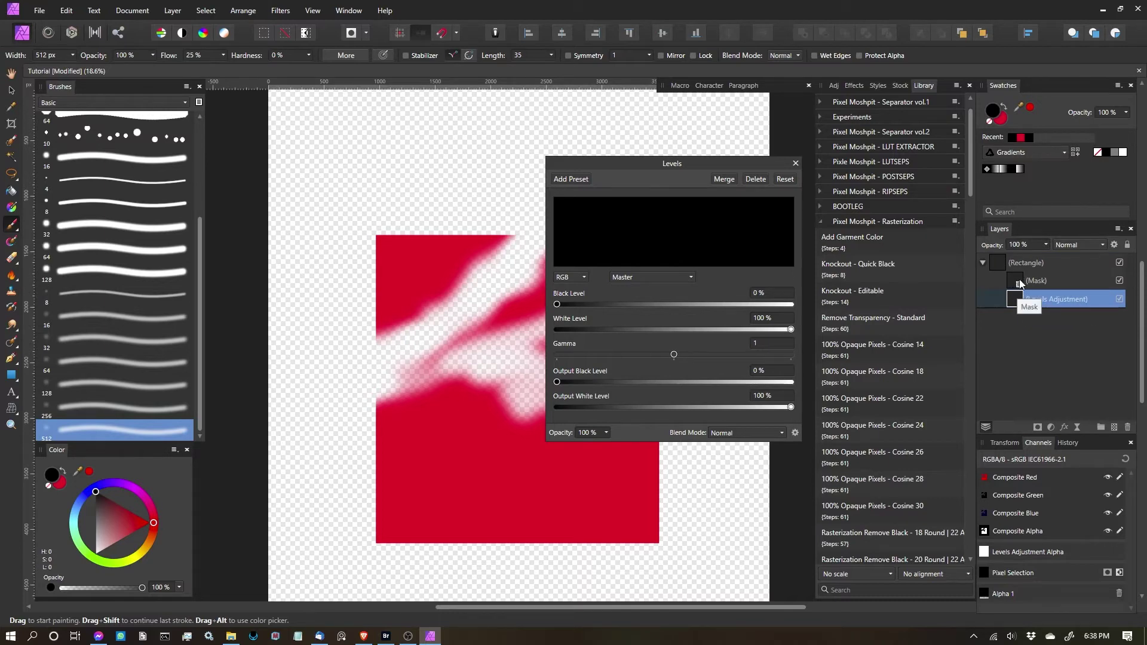
{"action": "left_click", "coordinate": [1003, 268]}
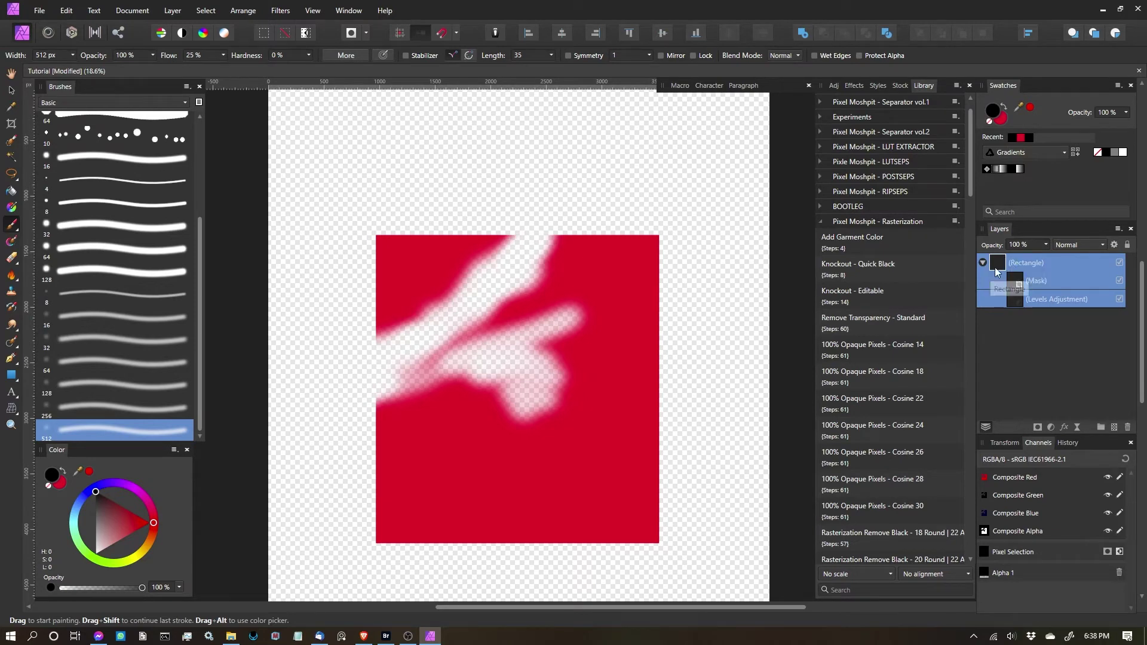
{"action": "left_click", "coordinate": [1033, 302]}
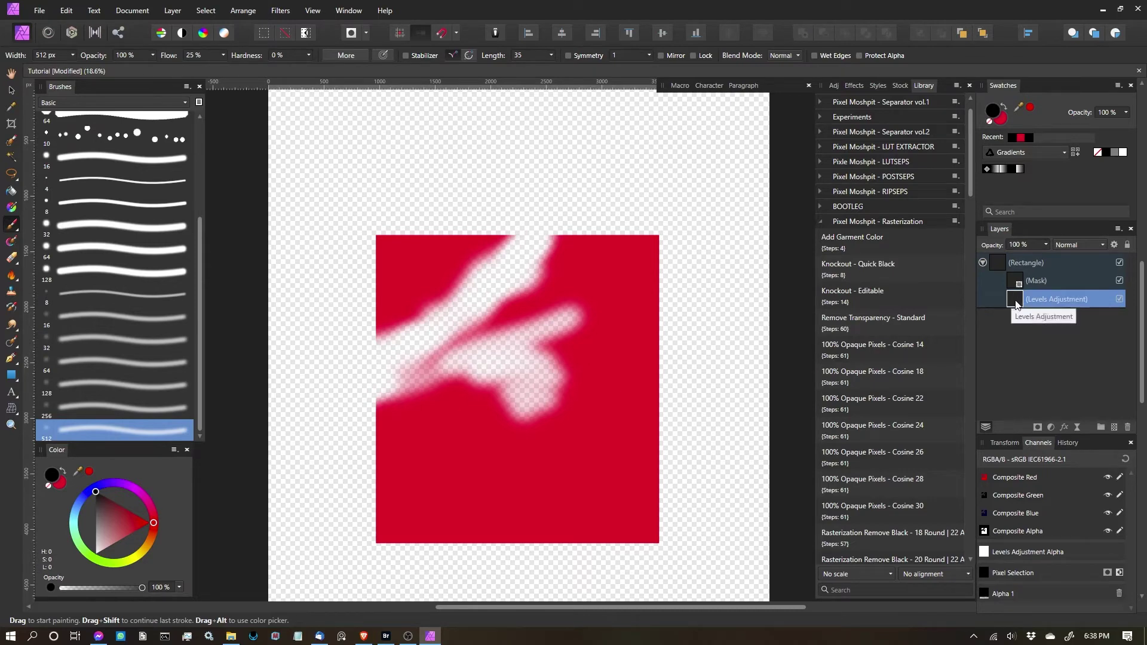
Reopen the Levels settings, switch the channel to Alpha, and test the black level
{"action": "double_click", "coordinate": [1016, 300]}
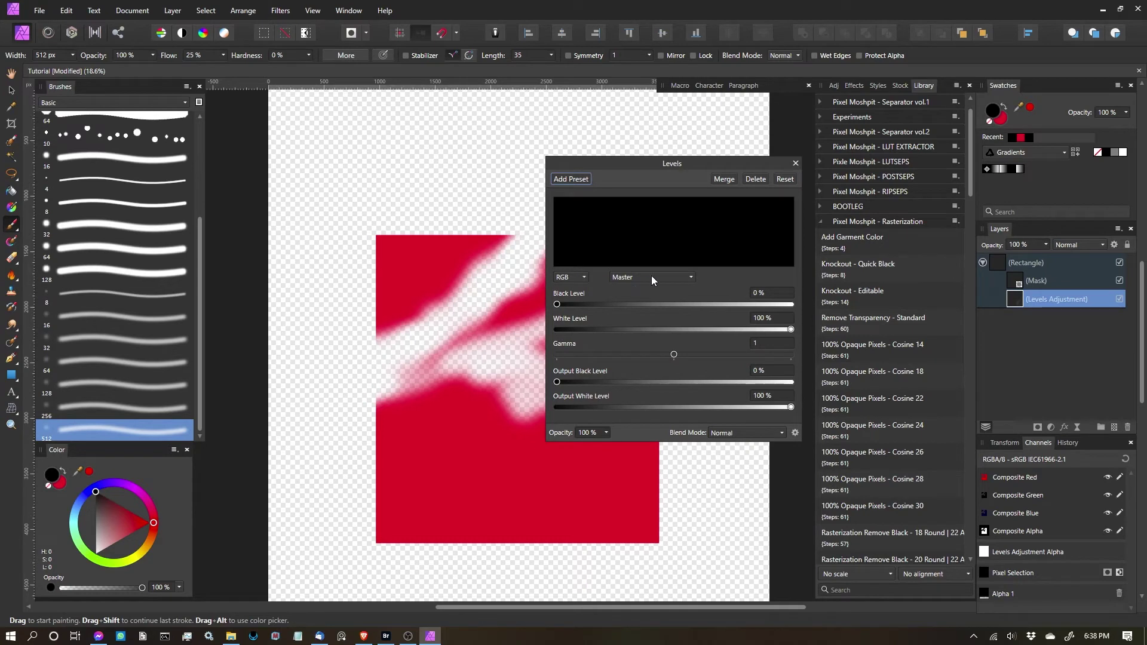
{"action": "left_click_drag", "start_coordinate": [661, 163], "coordinate": [724, 143]}
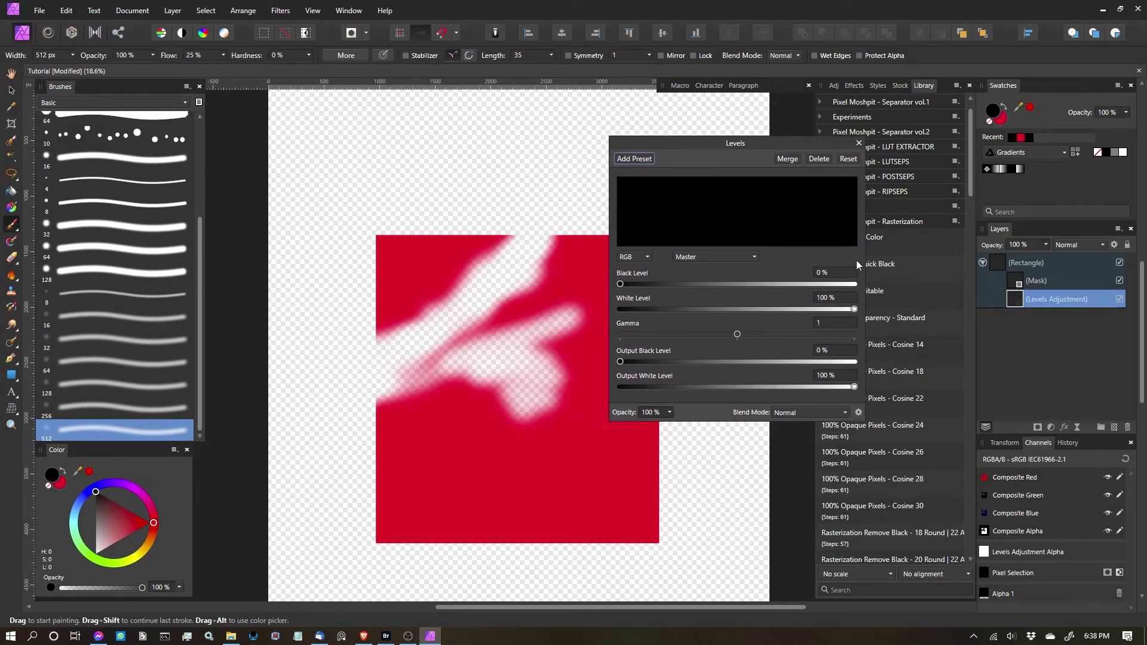
{"action": "left_click", "coordinate": [696, 256]}
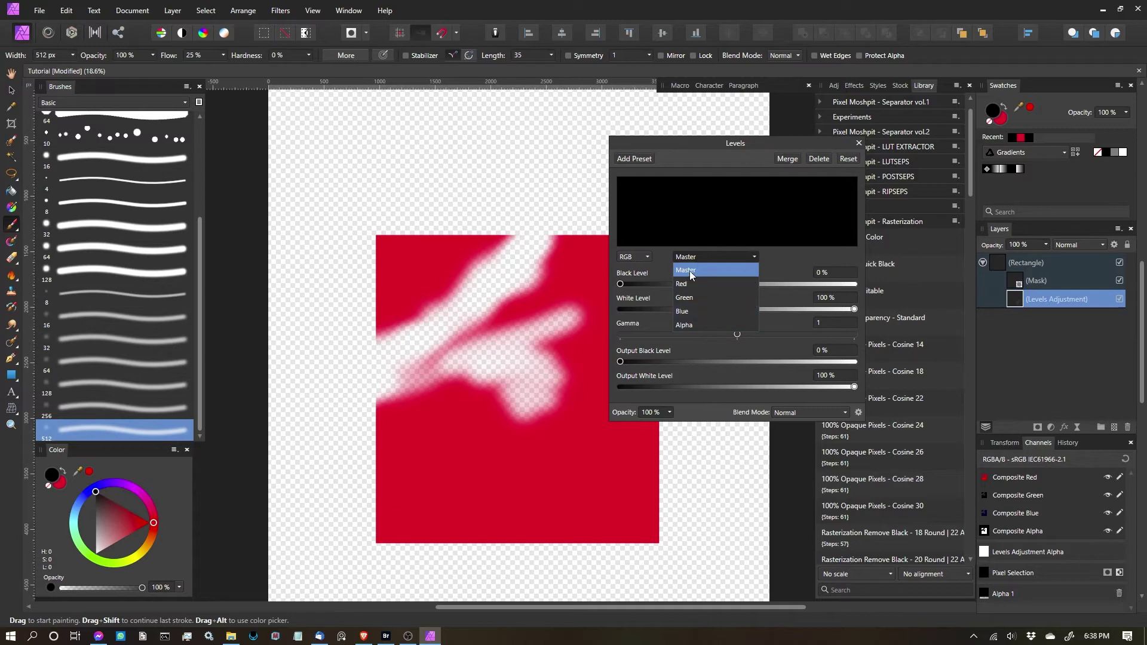
{"action": "left_click", "coordinate": [688, 326]}
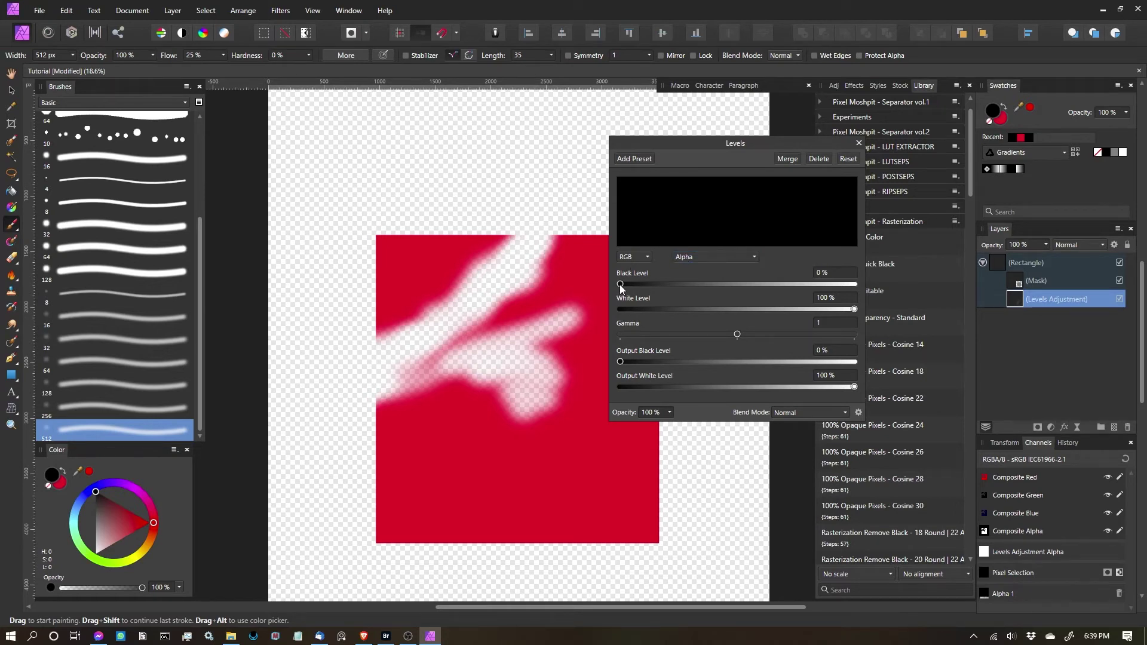
{"action": "left_click_drag", "start_coordinate": [636, 284], "coordinate": [597, 284]}
Move the Levels adjustment to the front, above the mask, and test the black level
{"action": "left_click", "coordinate": [243, 11]}
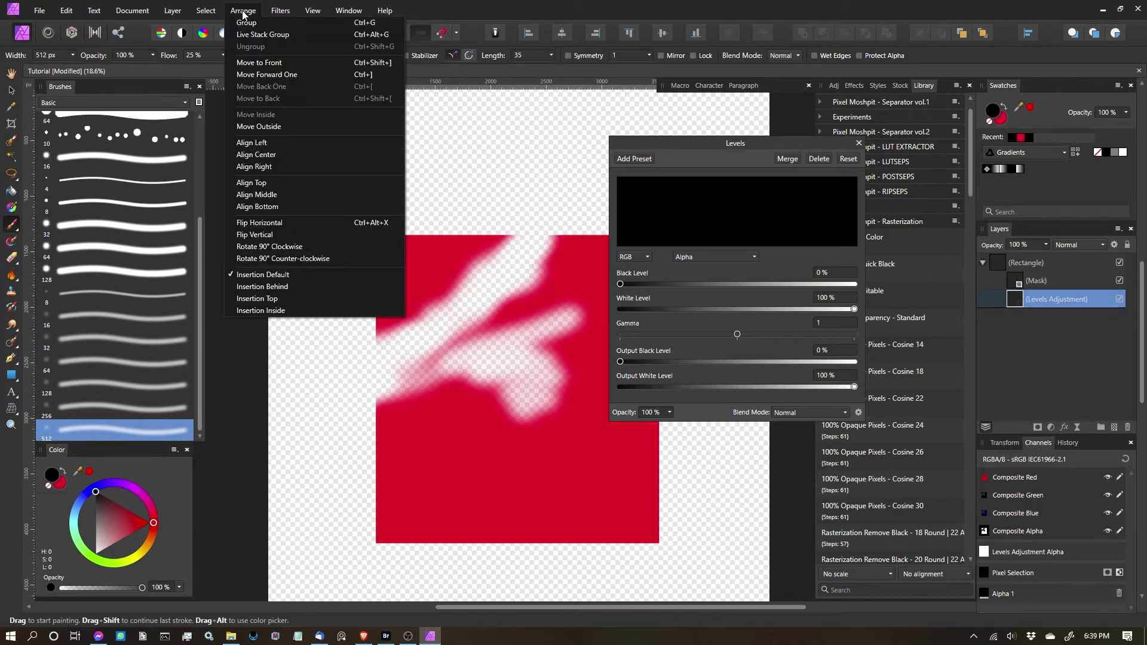
{"action": "left_click", "coordinate": [282, 63]}
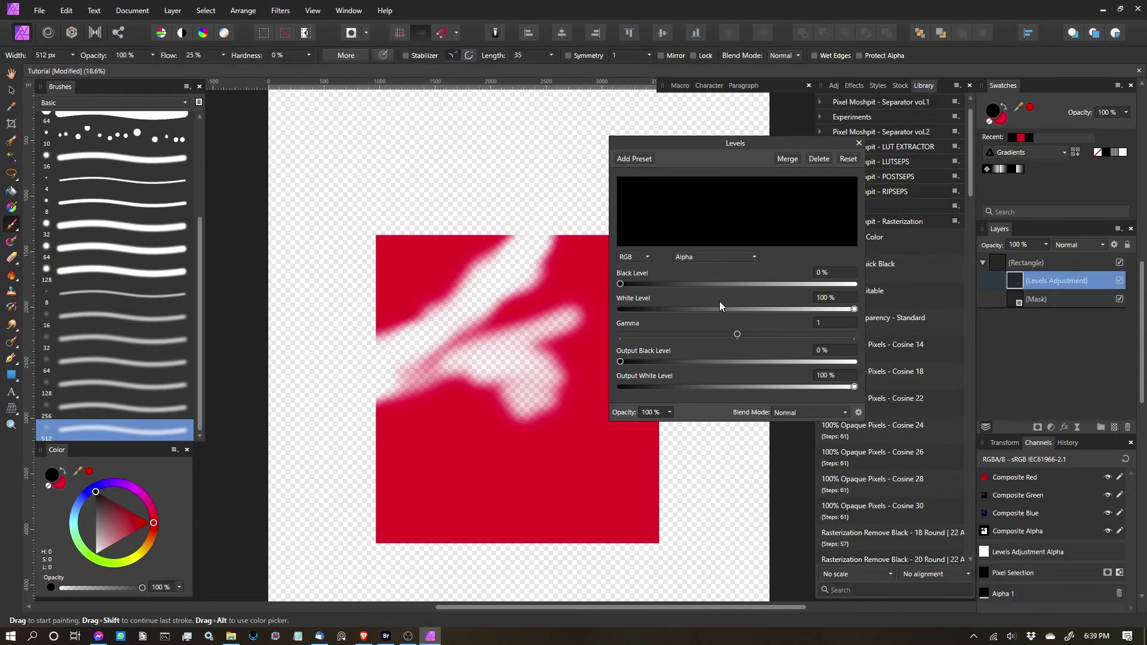
{"action": "mouse_move", "coordinate": [620, 285]}
{"action": "left_mouse_down"}
{"action": "mouse_move", "coordinate": [691, 286]}
{"action": "mouse_move", "coordinate": [599, 285]}
{"action": "left_mouse_up"}
Lower the Alpha white level and raise the black level to preview crisp mask edges
{"action": "left_click_drag", "start_coordinate": [845, 307], "coordinate": [730, 310]}
{"action": "left_click_drag", "start_coordinate": [620, 284], "coordinate": [724, 285]}
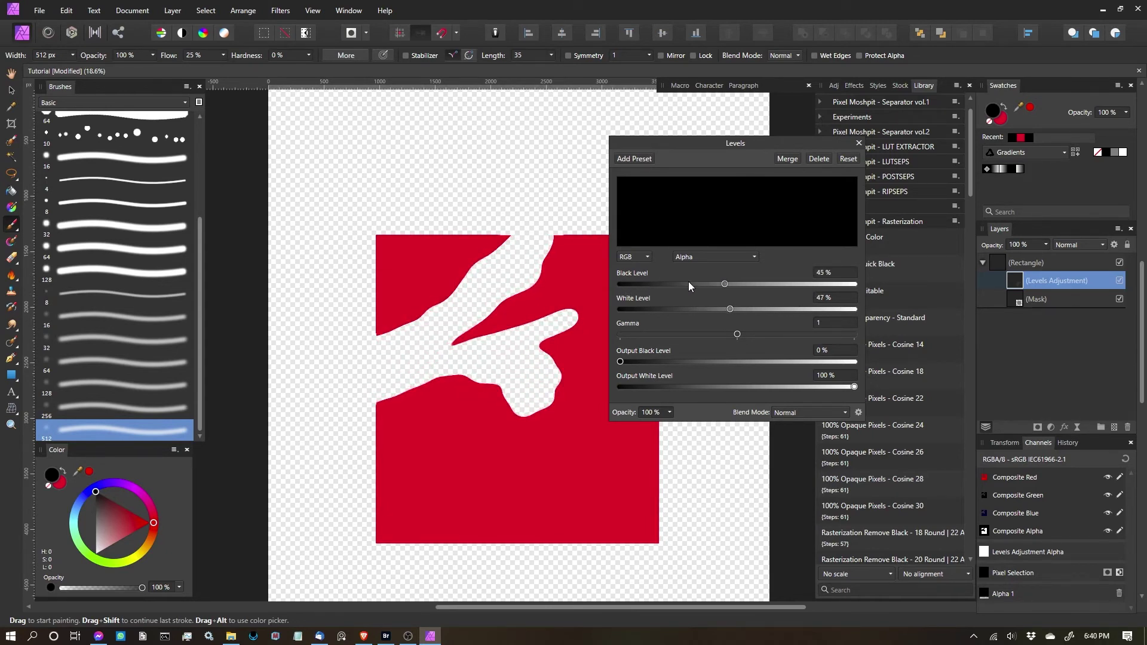
{"action": "scroll", "coordinate": [502, 307], "scroll_direction": "up", "scroll_amount": 10}
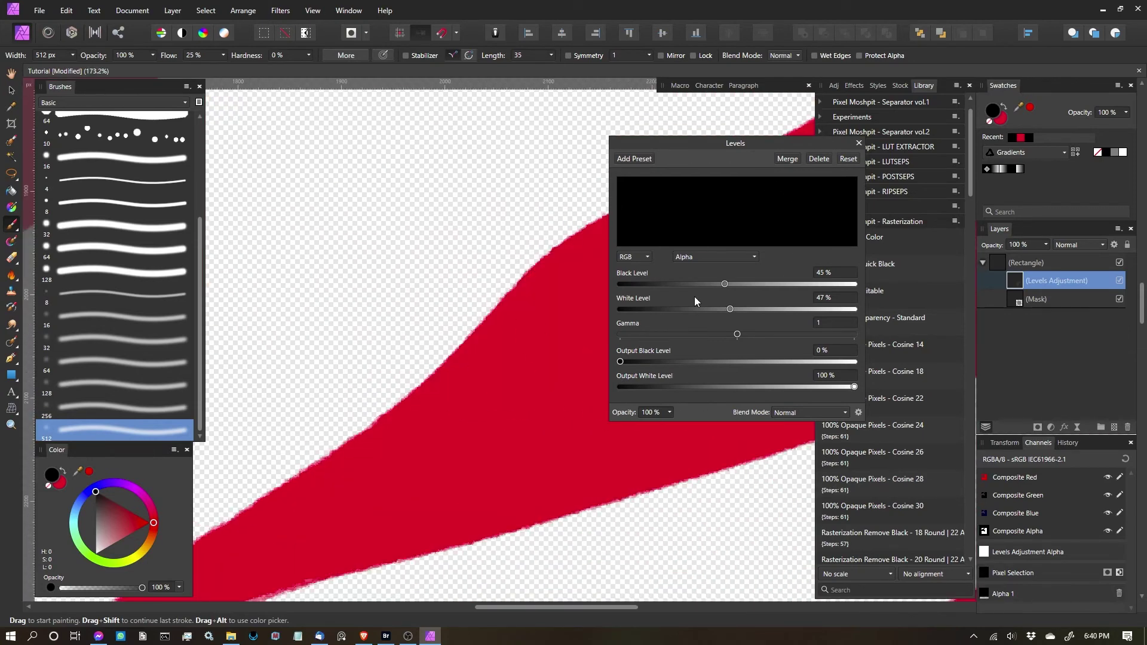
{"action": "left_click_drag", "start_coordinate": [725, 285], "coordinate": [728, 284]}
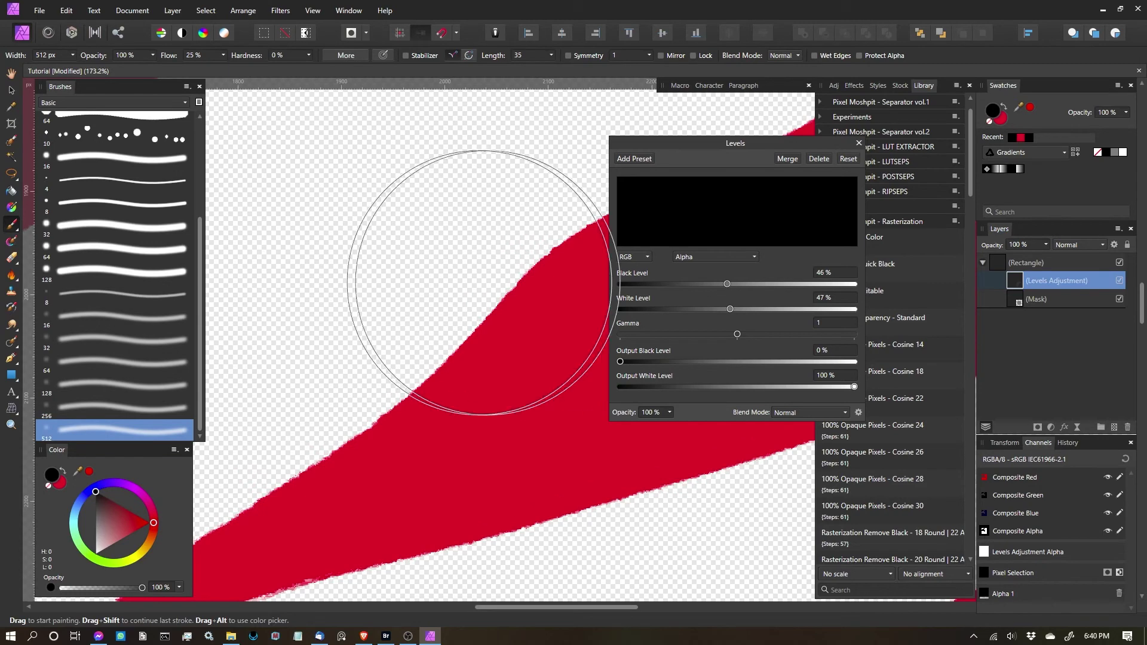
{"action": "scroll", "coordinate": [422, 275], "scroll_direction": "down", "scroll_amount": 8}
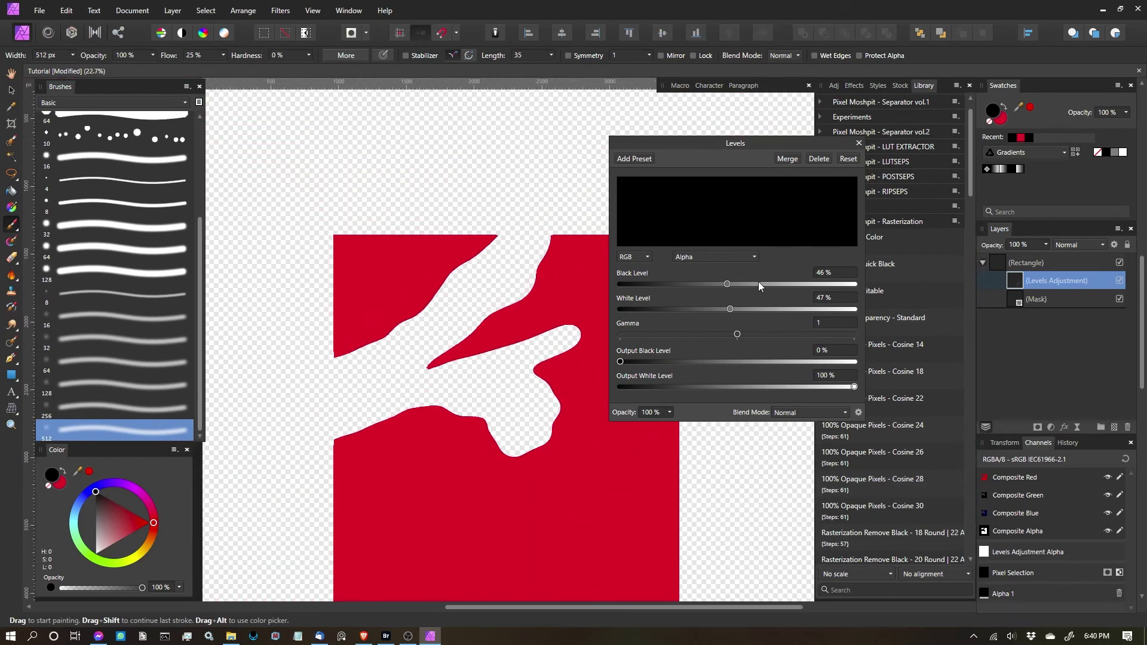
Reset the Alpha levels to 0% black and 100% white, close Levels, and reselect it
{"action": "left_click_drag", "start_coordinate": [725, 284], "coordinate": [619, 285]}
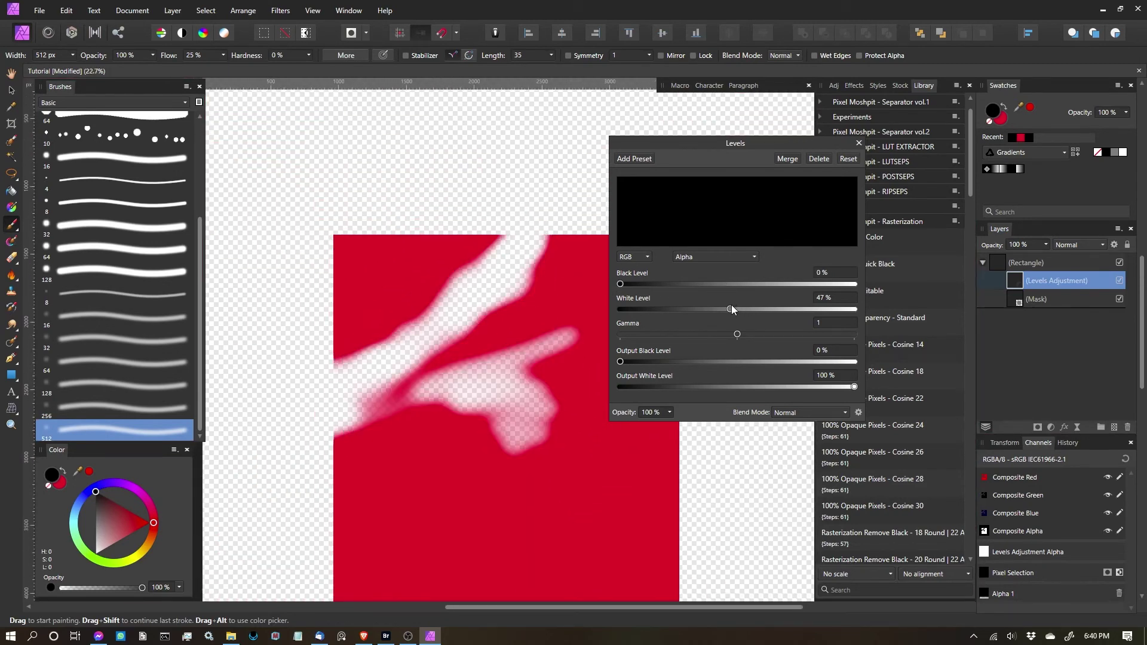
{"action": "left_click_drag", "start_coordinate": [730, 309], "coordinate": [862, 303]}
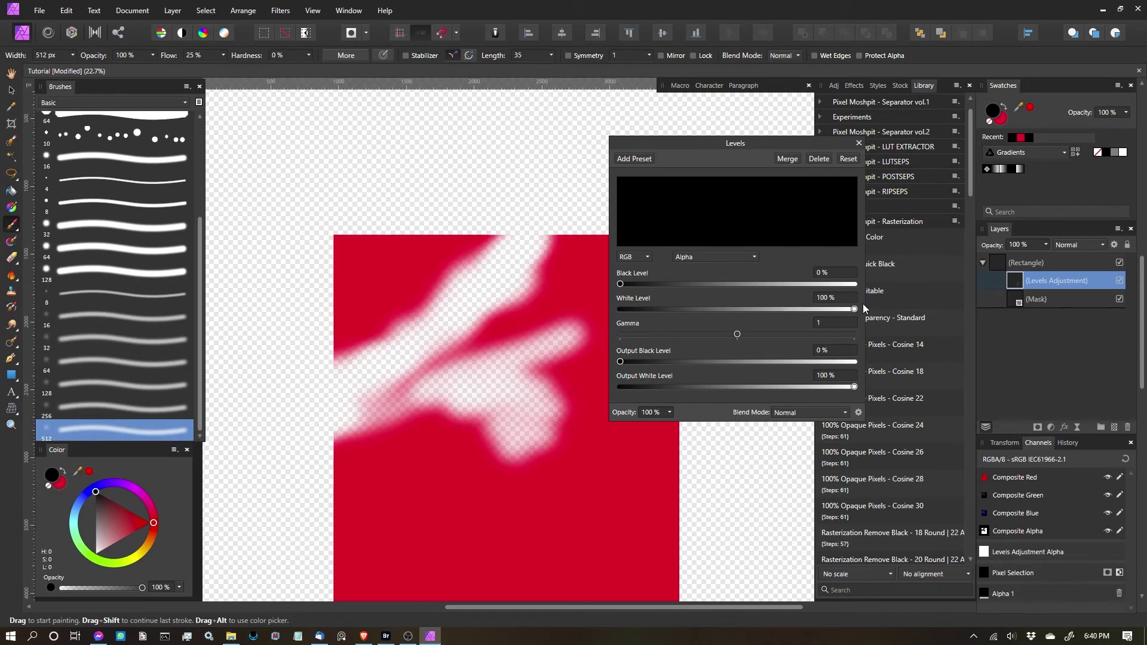
{"action": "left_click", "coordinate": [859, 144]}
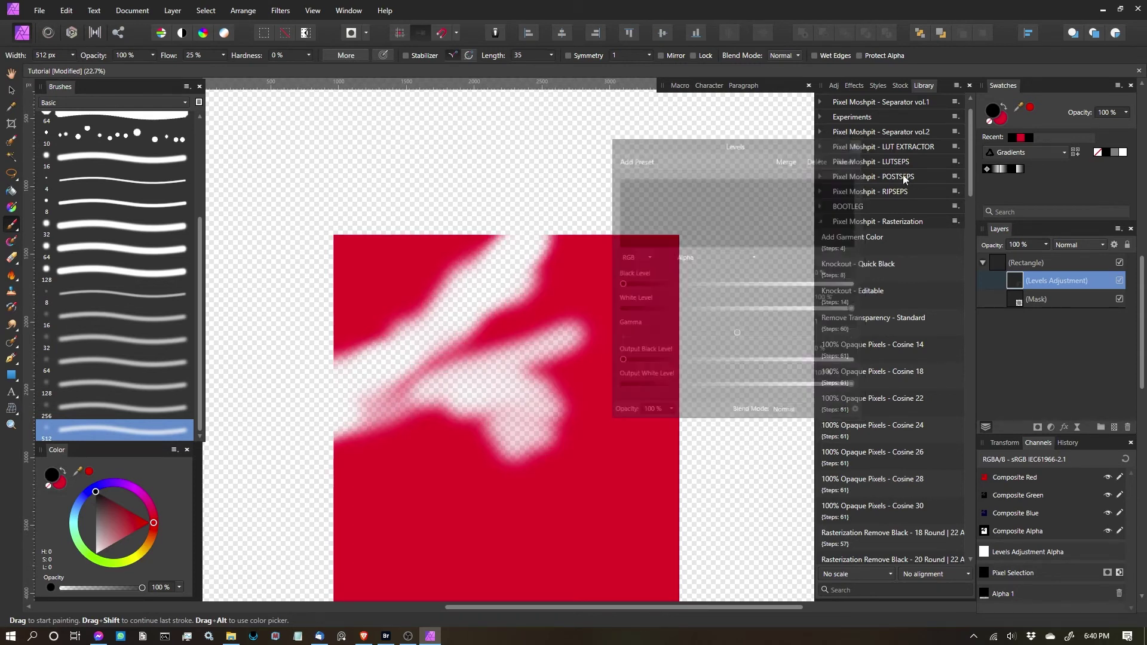
{"action": "left_click", "coordinate": [1018, 303]}
{"action": "left_click", "coordinate": [1019, 282]}
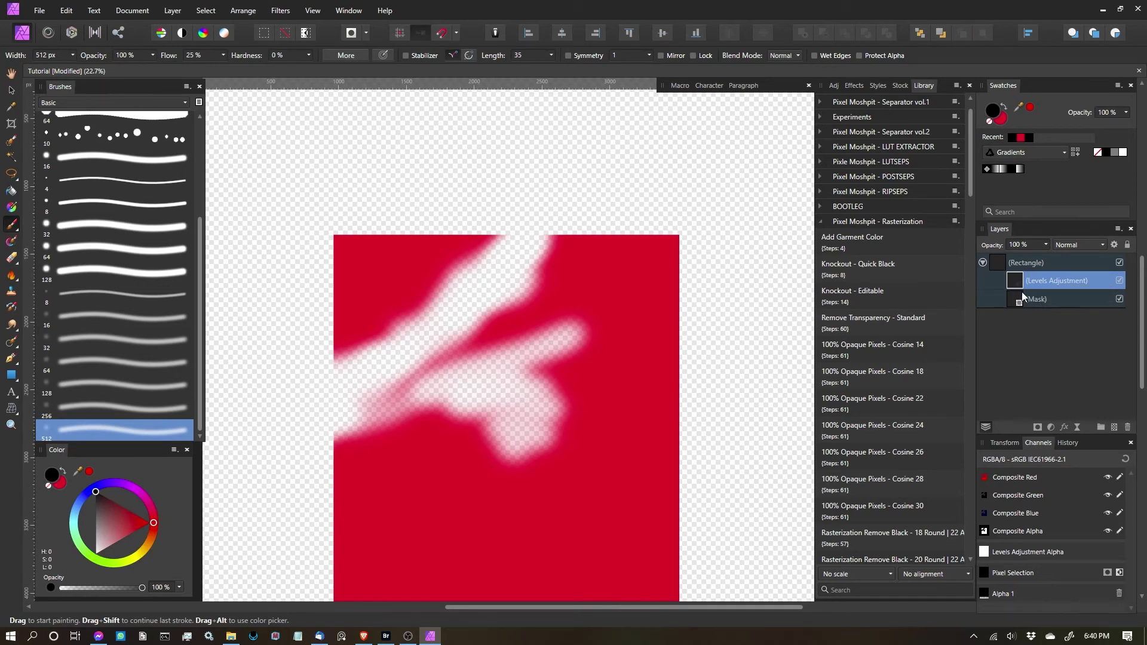
Move the Levels adjustment out of the Rectangle and expand the Rectangle's contents
{"action": "left_click_drag", "start_coordinate": [1019, 281], "coordinate": [1007, 253]}
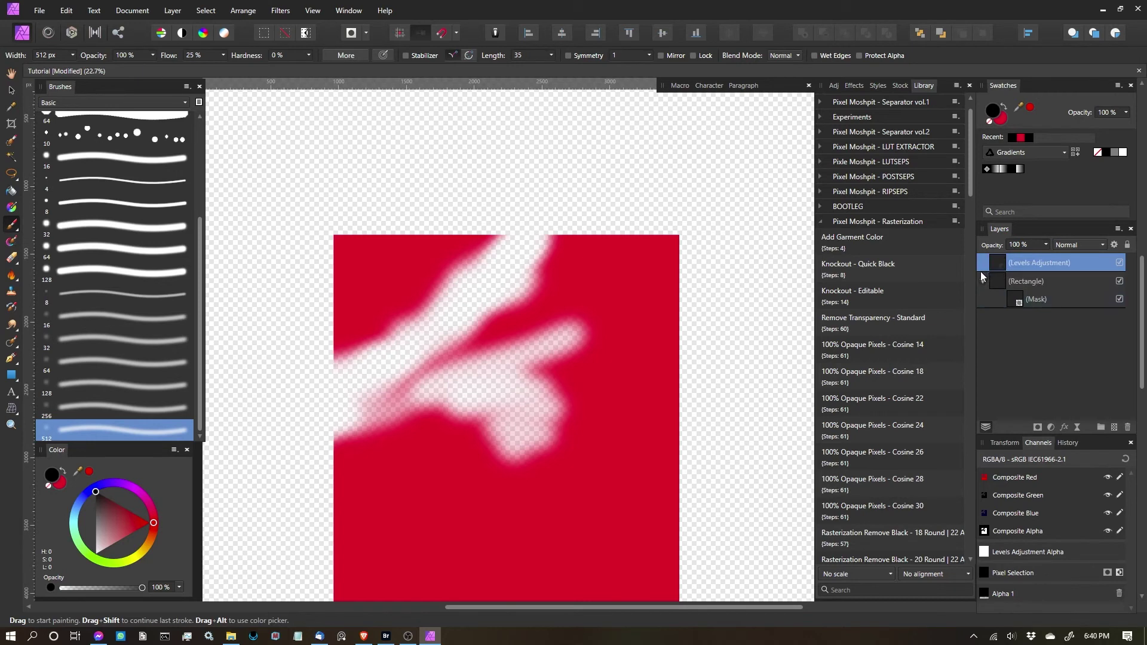
{"action": "left_click", "coordinate": [983, 281]}
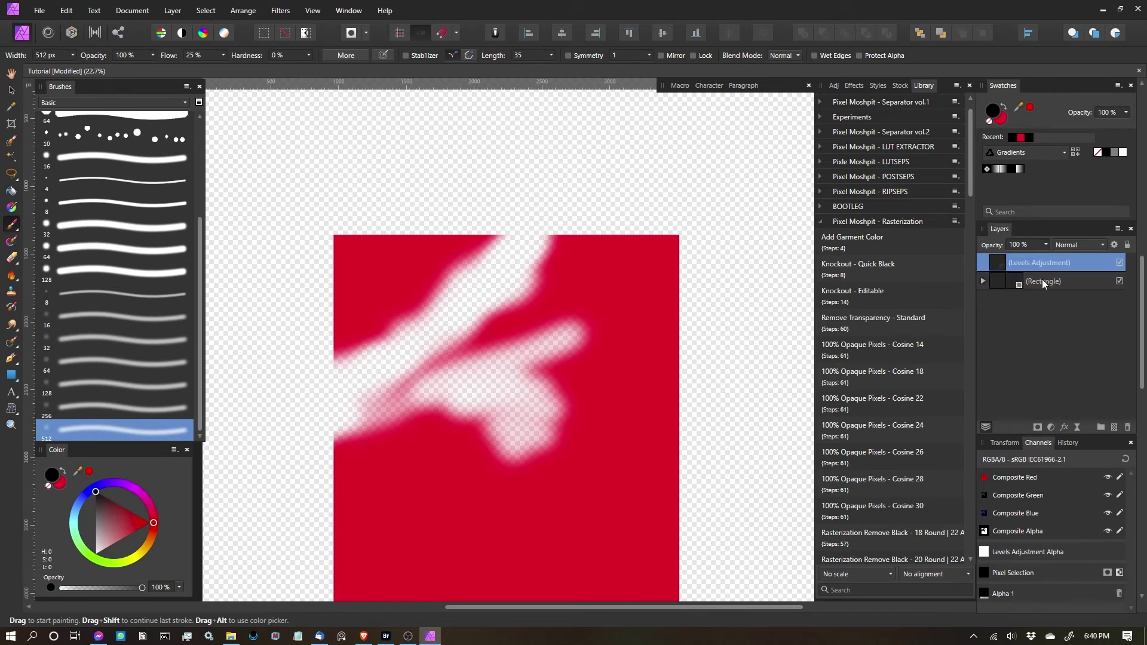
{"action": "left_click", "coordinate": [1042, 280]}
{"action": "left_click", "coordinate": [982, 280]}
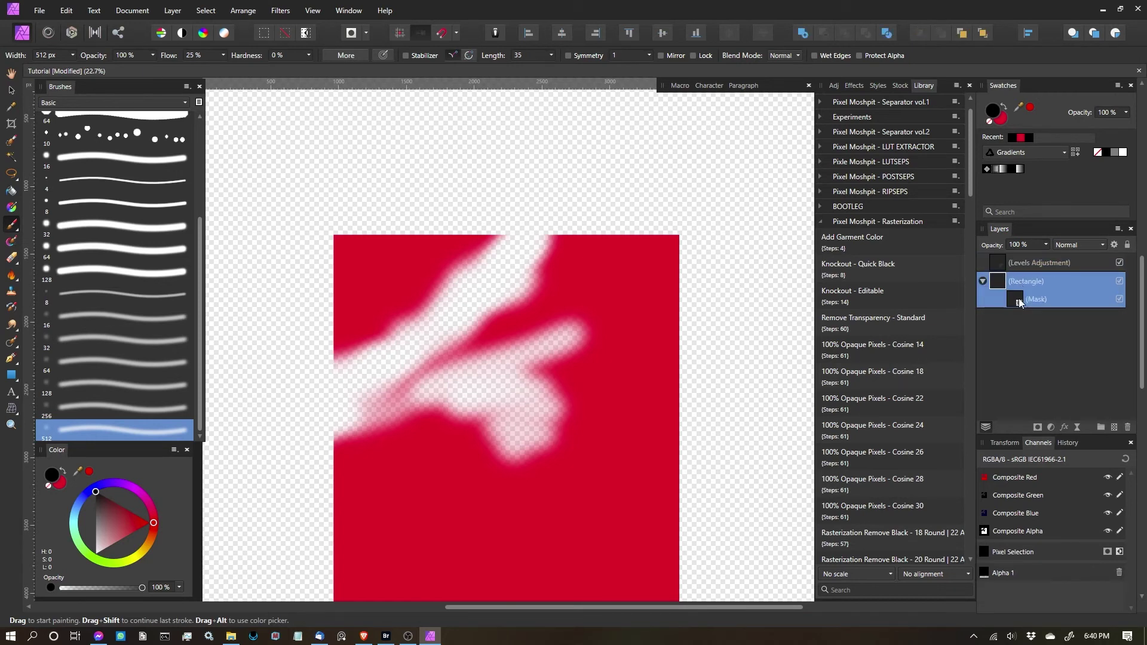
Delete the old mask and the Levels adjustment, then give the Rectangle a fresh mask
{"action": "left_click", "coordinate": [1019, 299]}
{"action": "key", "text": "Delete"}
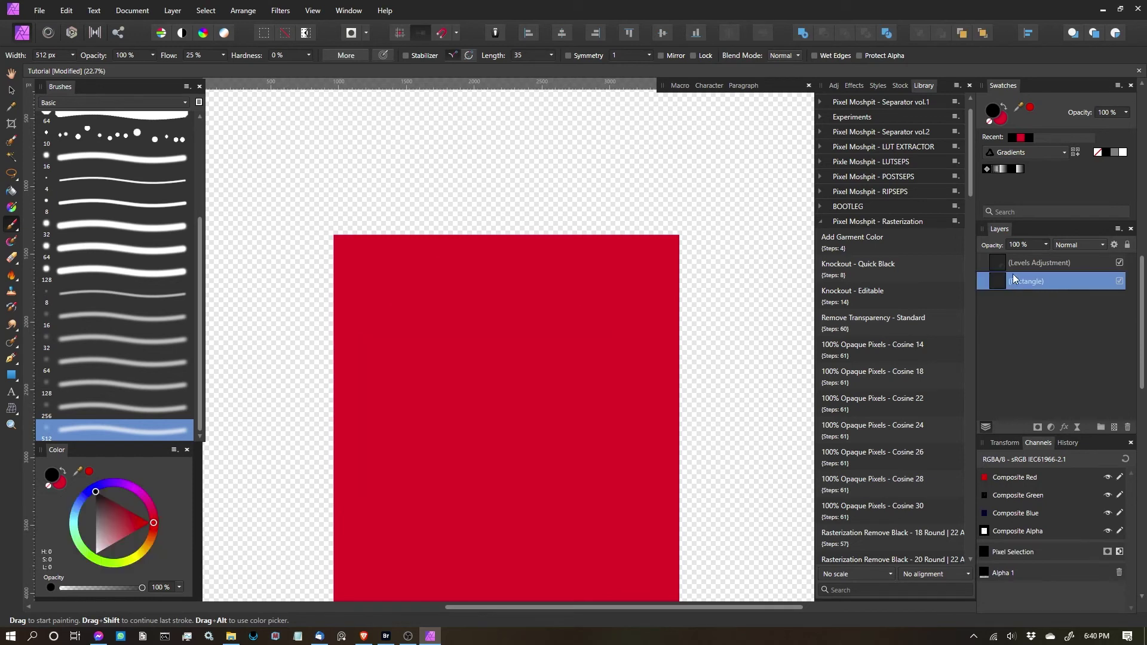
{"action": "left_click", "coordinate": [1010, 264]}
{"action": "key", "text": "Delete"}
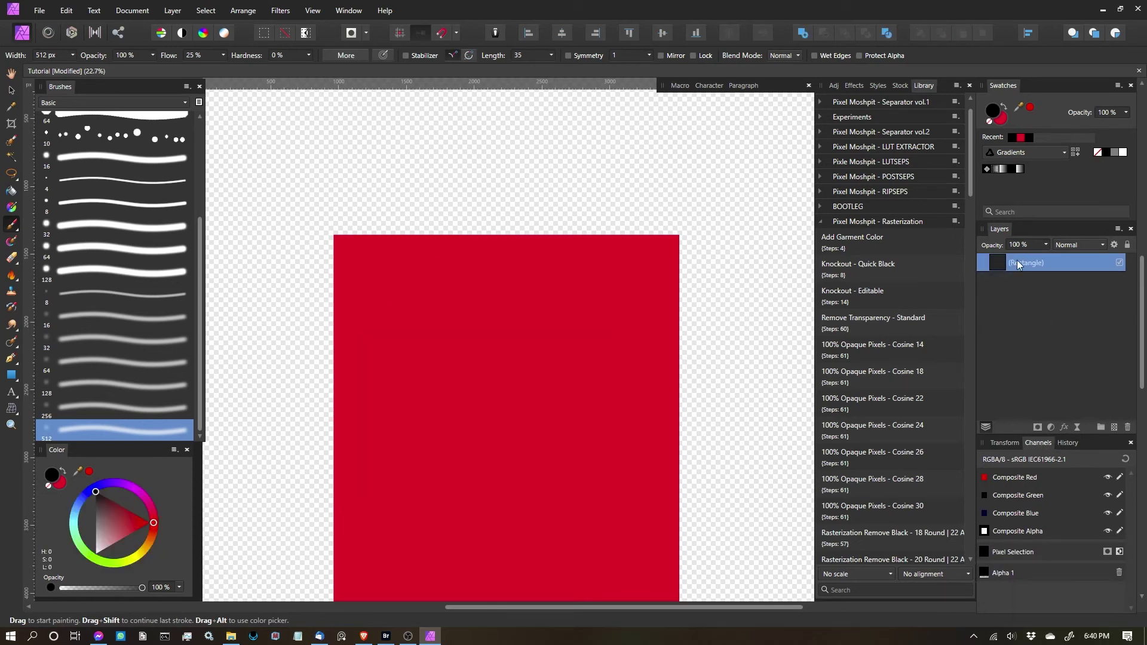
{"action": "left_click", "coordinate": [1038, 428]}
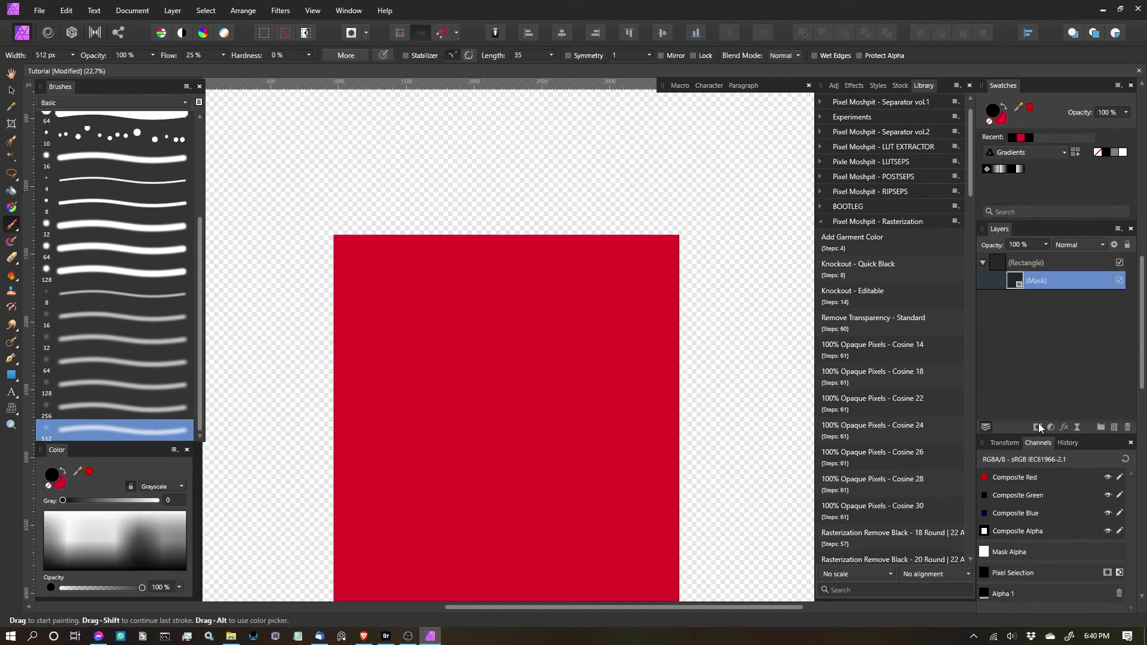
Paint a soft zigzag stroke into the new mask and nest a default Levels adjustment in the Rectangle
{"action": "mouse_move", "coordinate": [439, 257]}
{"action": "left_mouse_down"}
{"action": "mouse_move", "coordinate": [524, 233]}
{"action": "mouse_move", "coordinate": [418, 456]}
{"action": "mouse_move", "coordinate": [411, 413]}
{"action": "mouse_move", "coordinate": [660, 544]}
{"action": "left_mouse_up"}
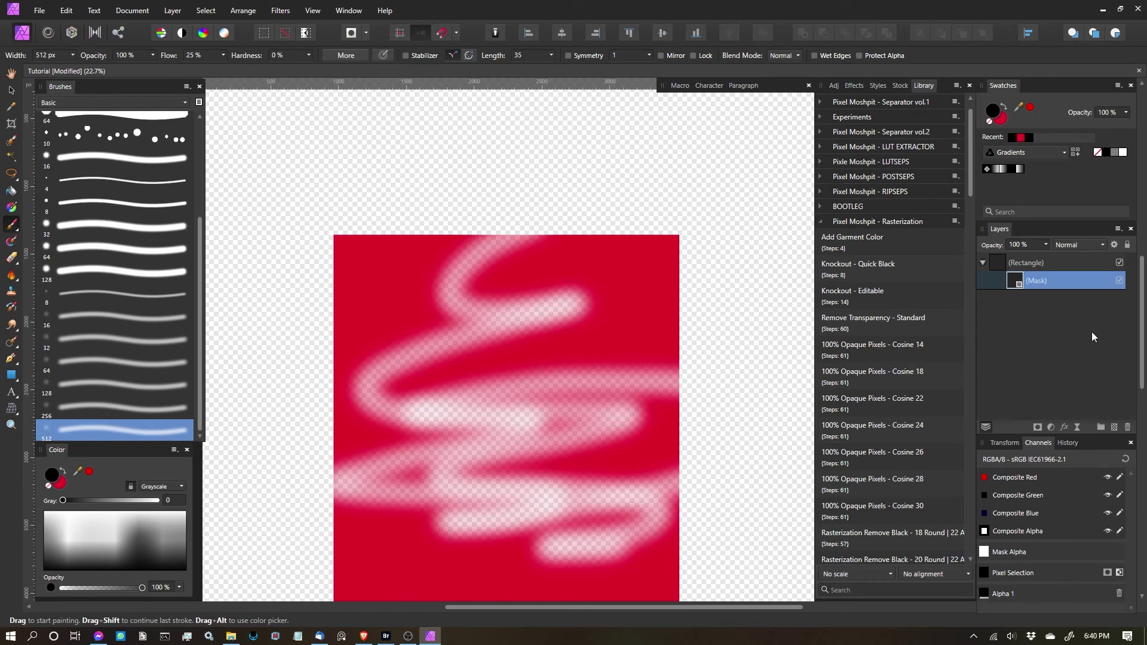
{"action": "left_click", "coordinate": [1050, 427]}
{"action": "left_click", "coordinate": [1070, 136]}
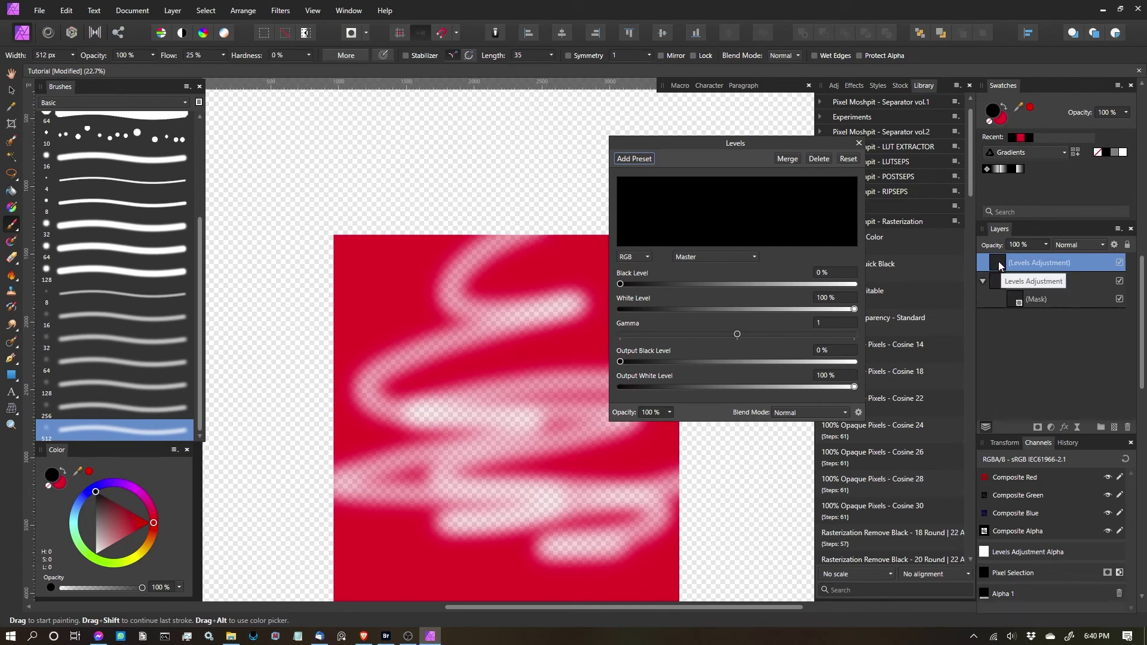
{"action": "left_click_drag", "start_coordinate": [998, 260], "coordinate": [1015, 300]}
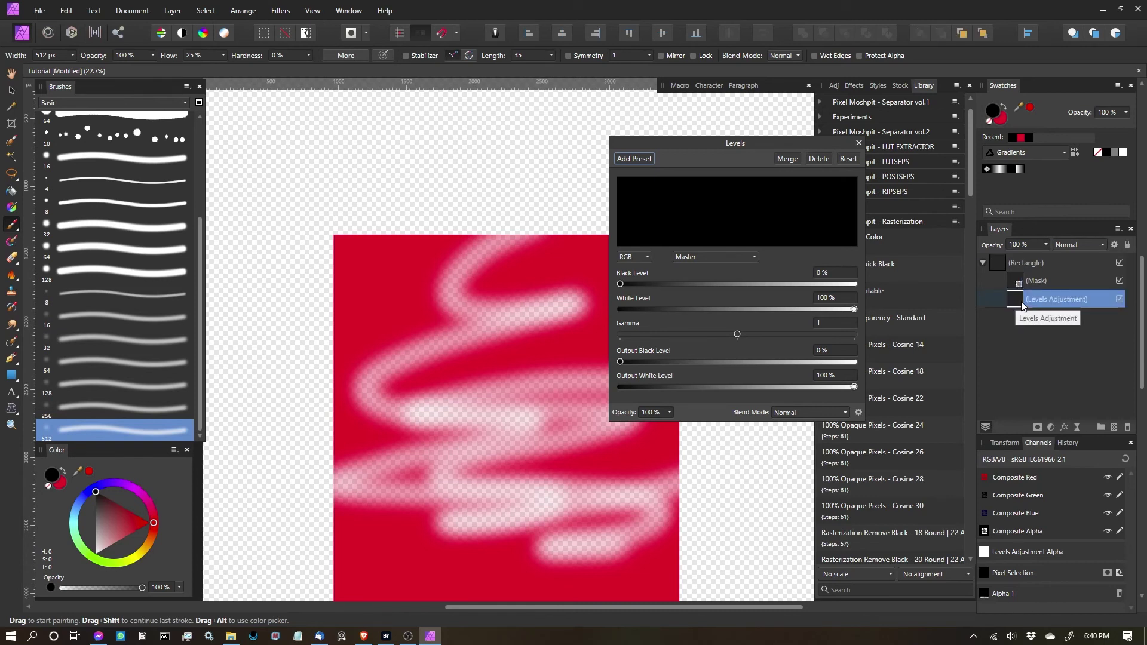
Move Levels one step above the mask and set its Alpha channel to 28% black, 46% white
{"action": "left_click", "coordinate": [243, 10]}
{"action": "left_click", "coordinate": [274, 74]}
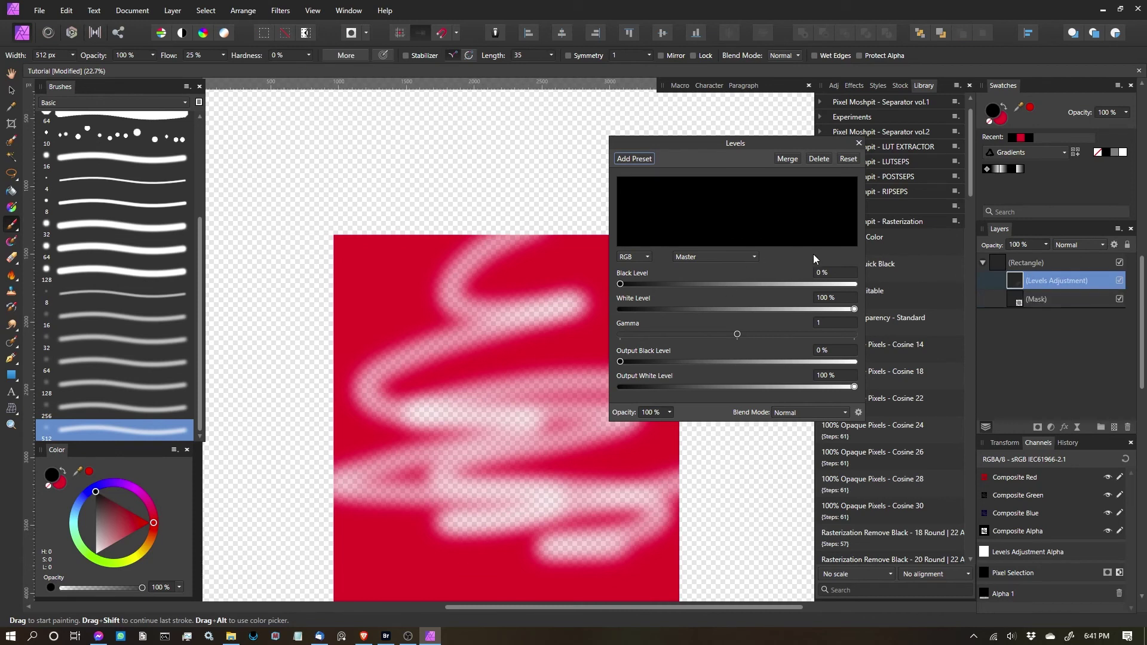
{"action": "left_click", "coordinate": [706, 258]}
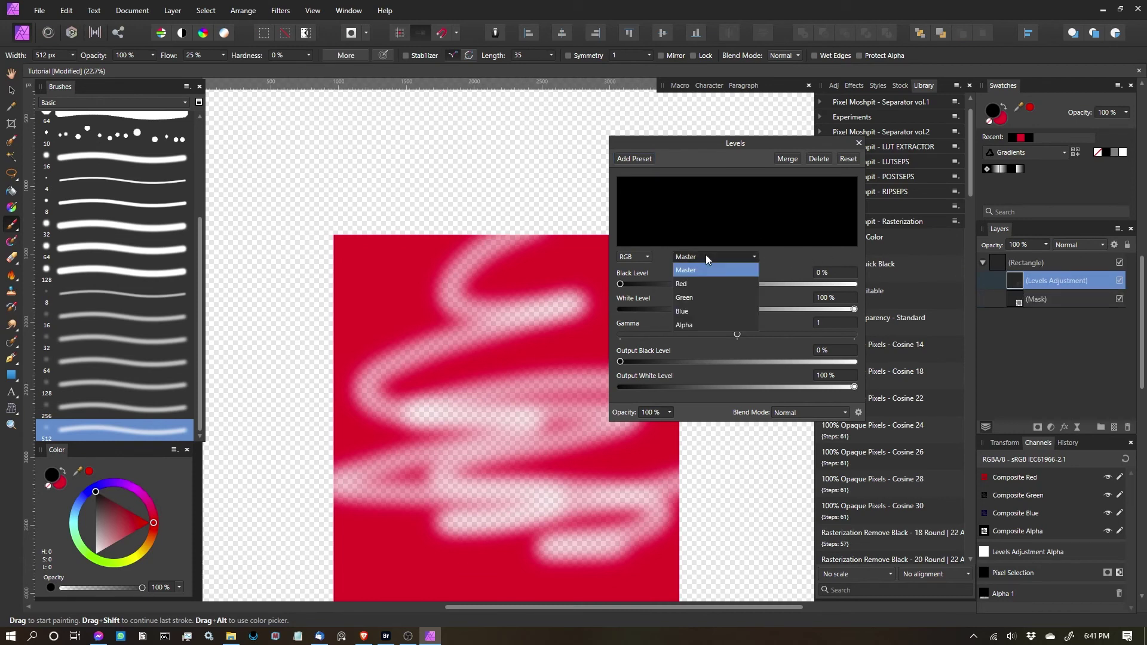
{"action": "left_click", "coordinate": [690, 324]}
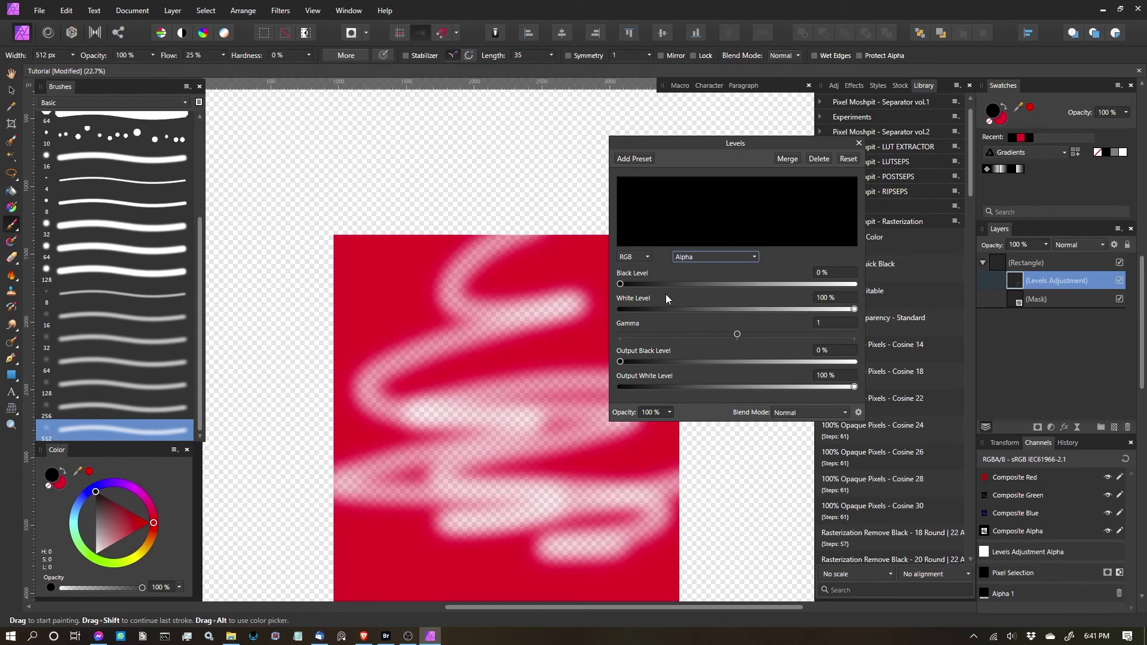
{"action": "left_click_drag", "start_coordinate": [620, 284], "coordinate": [700, 283]}
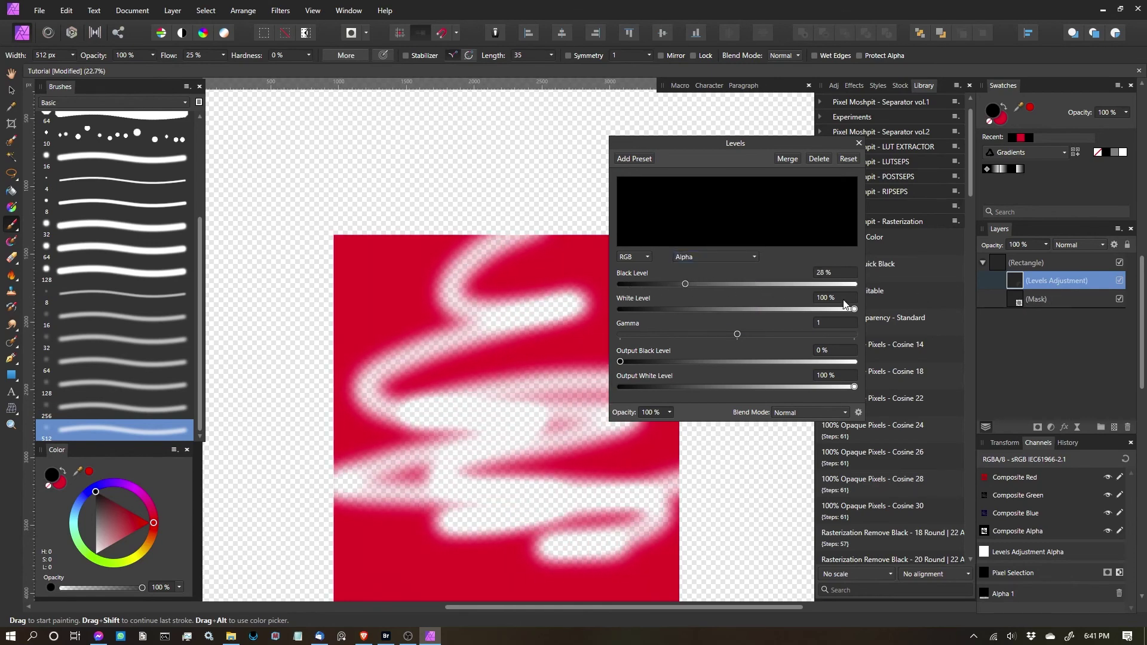
{"action": "left_click_drag", "start_coordinate": [857, 308], "coordinate": [791, 309]}
Close the Levels settings, then dismiss the Adjustments list without adding anything
{"action": "left_click", "coordinate": [859, 142]}
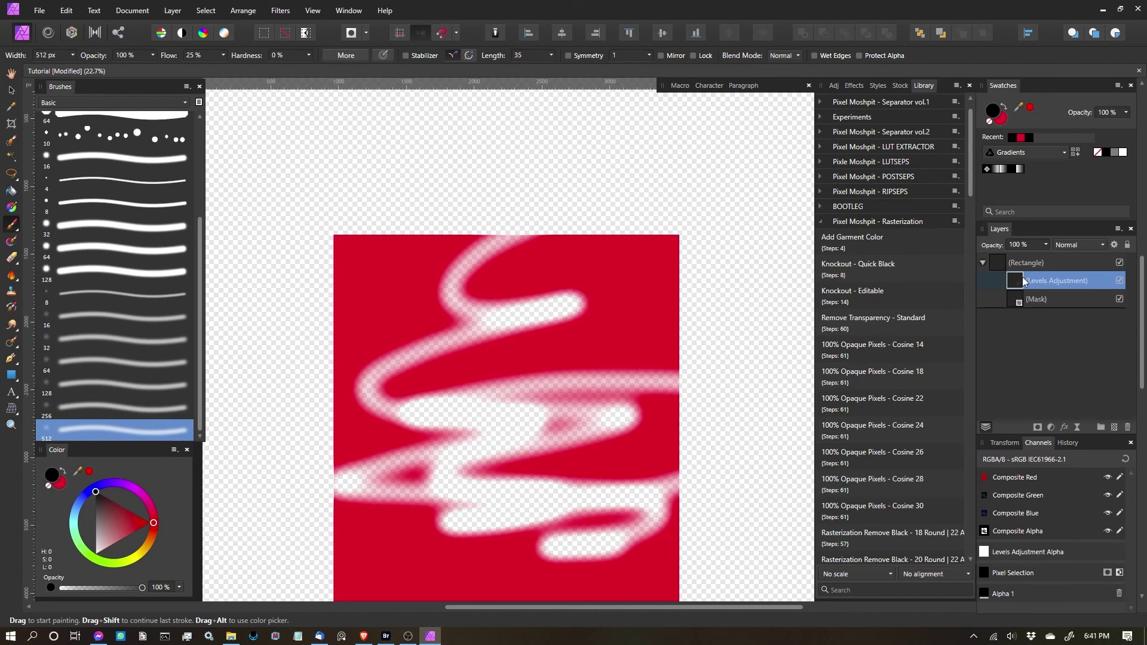
{"action": "left_click", "coordinate": [1052, 428]}
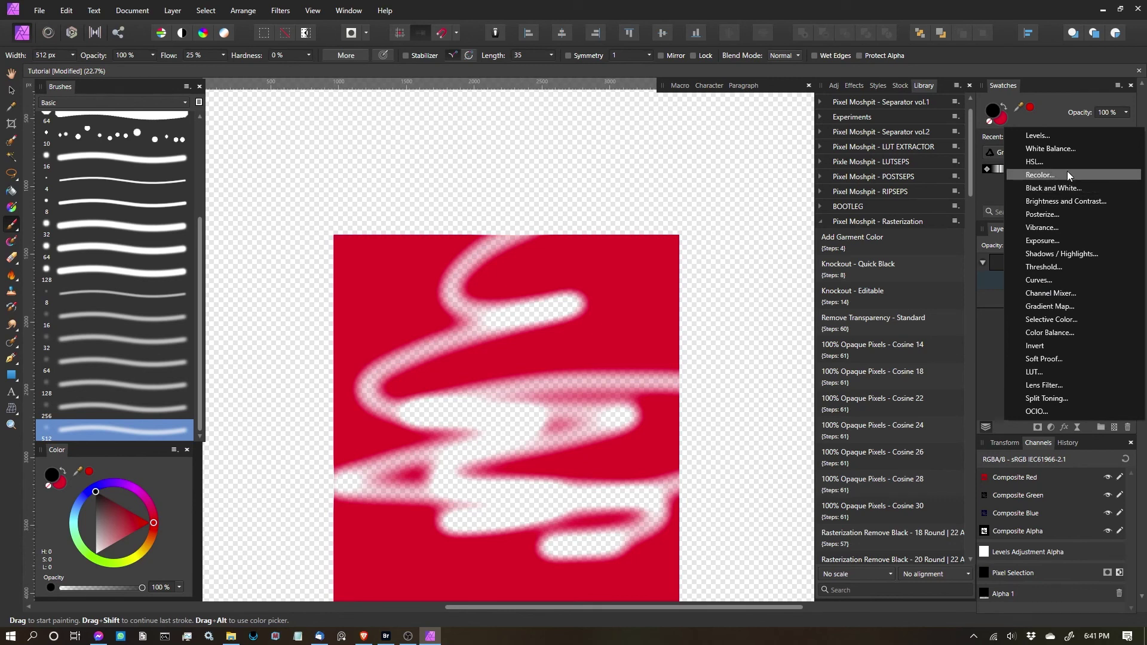
{"action": "left_click", "coordinate": [568, 298]}
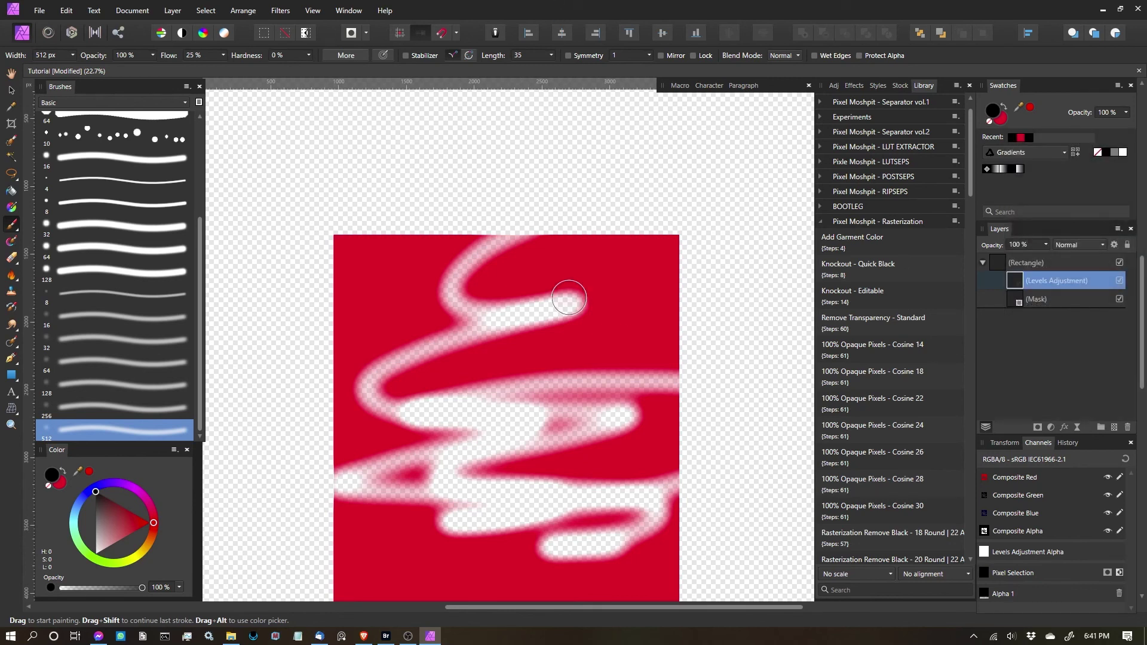